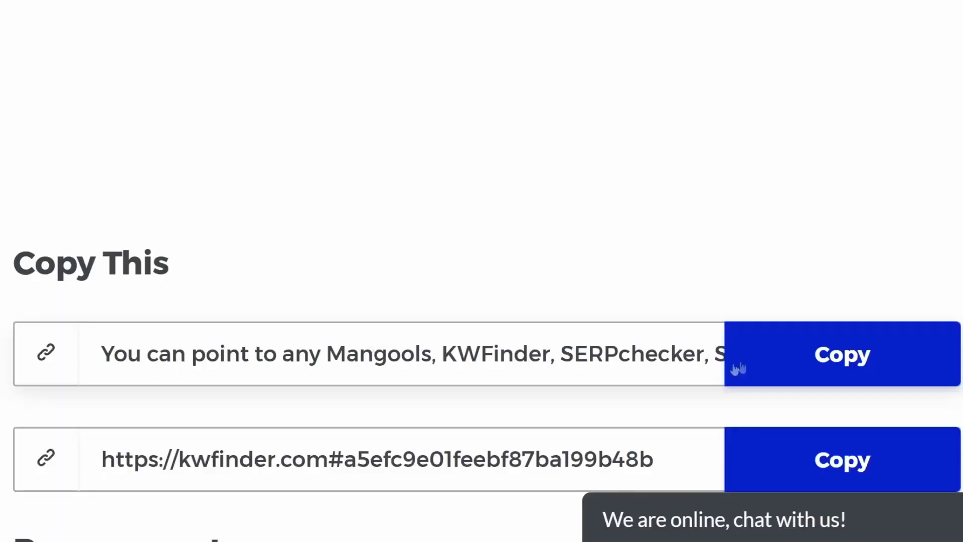
# Copy the first snippet to the clipboard before heading to digistore24.com.
pyautogui.click(828, 354)
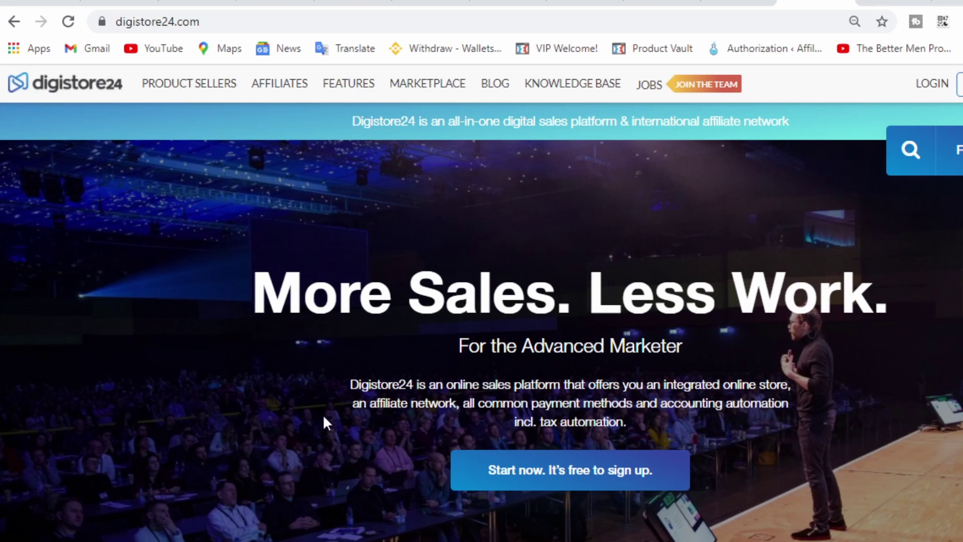
pyautogui.scroll(-1, 324, 418)
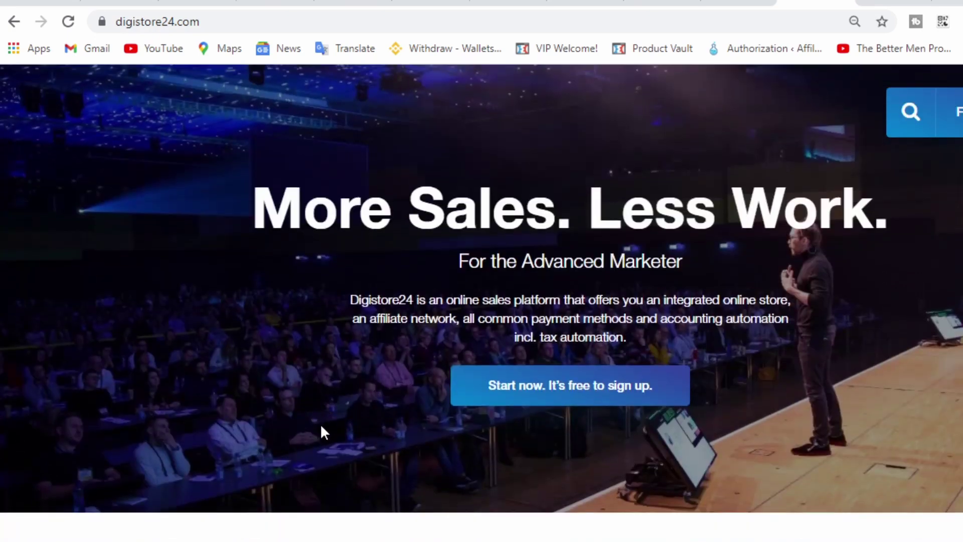
pyautogui.scroll(-2, 321, 423)
pyautogui.scroll(2, 323, 432)
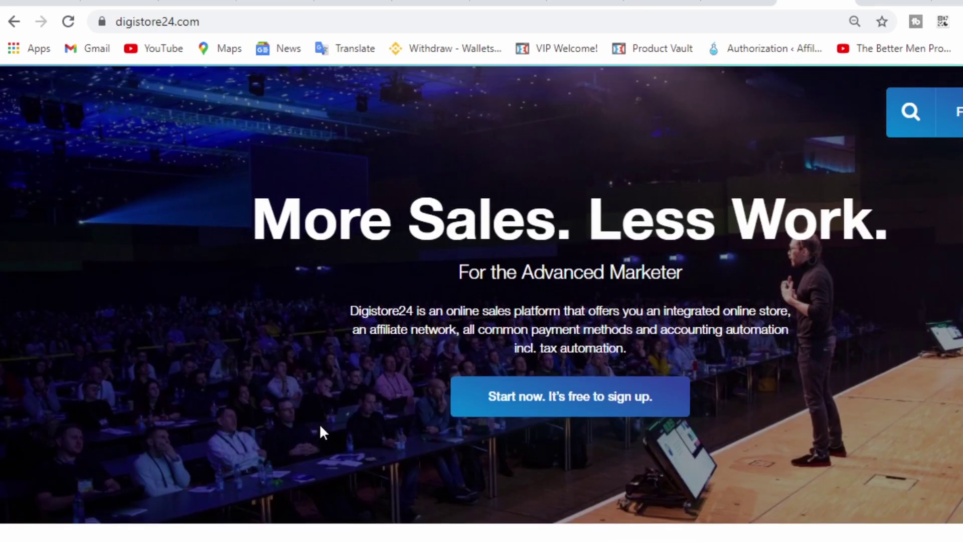
pyautogui.scroll(3, 322, 431)
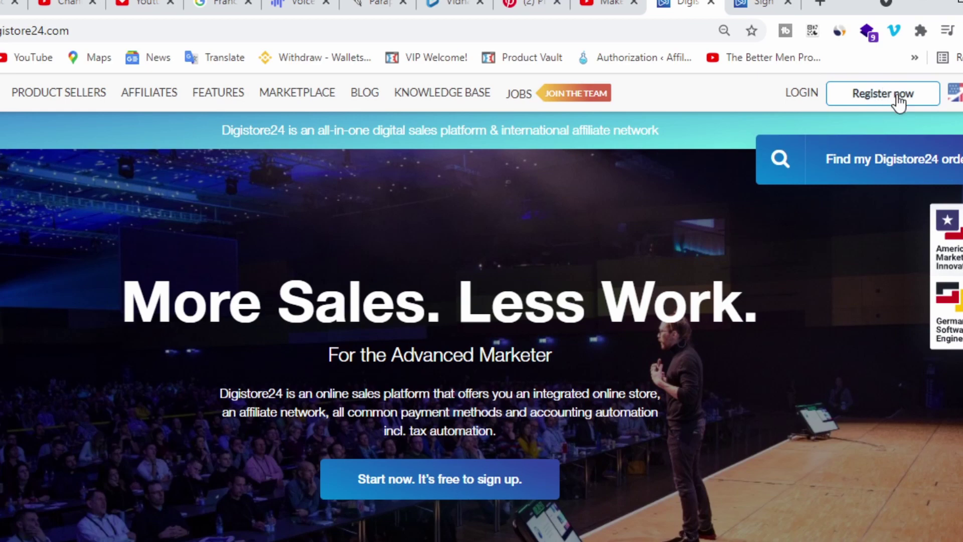
# View the free registration page, then enter the Digistore24 product marketplace.
pyautogui.click(900, 101)
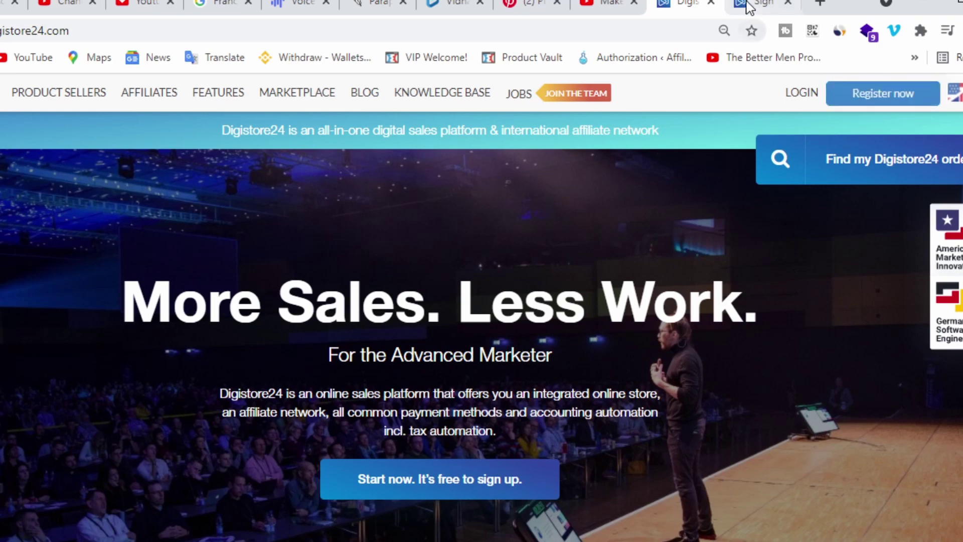
pyautogui.scroll(-2, 330, 267)
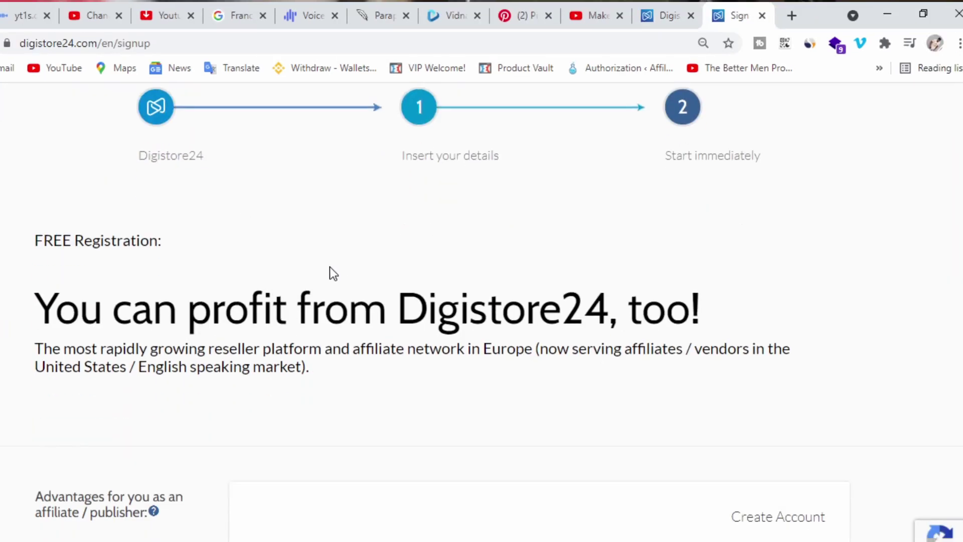
pyautogui.scroll(-4, 330, 267)
pyautogui.scroll(-3, 319, 280)
pyautogui.scroll(-2, 319, 279)
pyautogui.scroll(-2, 377, 301)
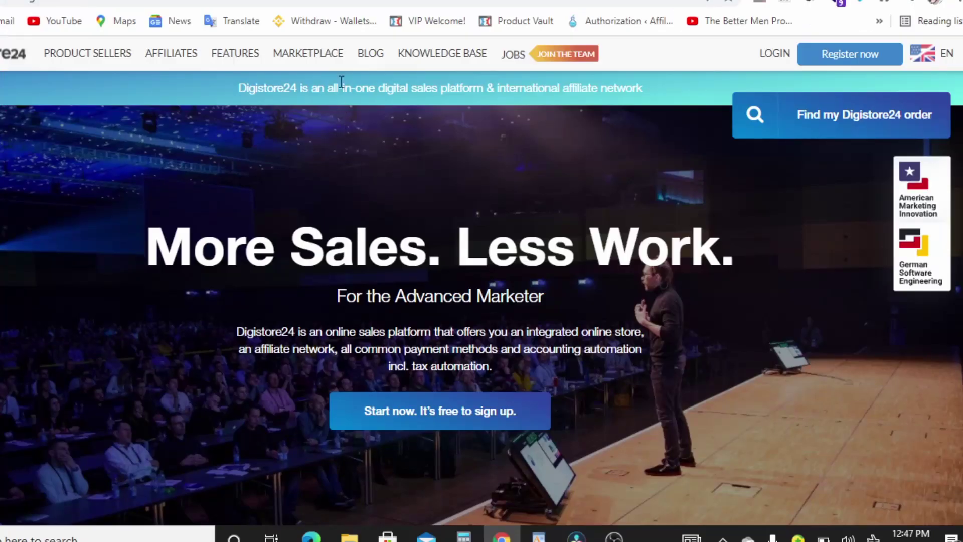
pyautogui.click(321, 59)
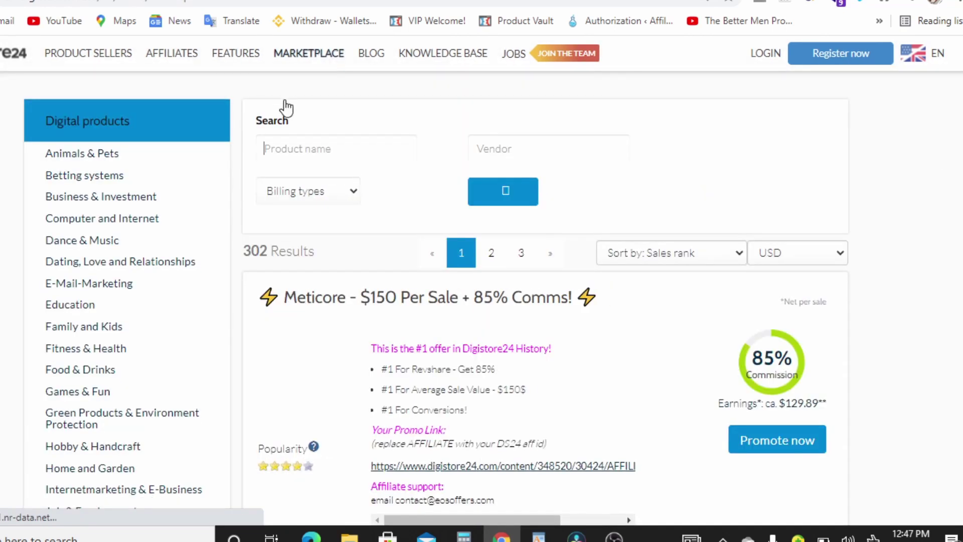
# Browse the marketplace listings and move to page 3 of results.
pyautogui.click(265, 143)
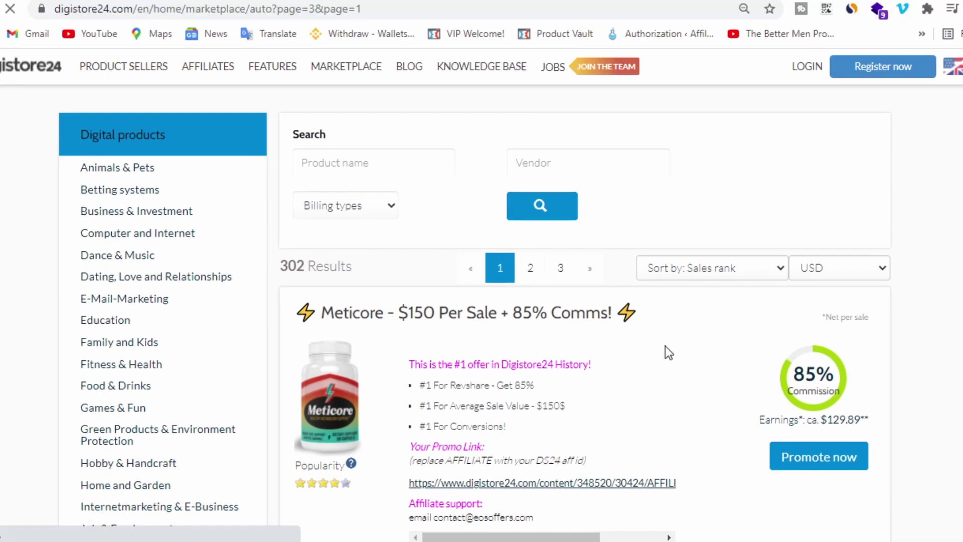
pyautogui.scroll(-2, 666, 346)
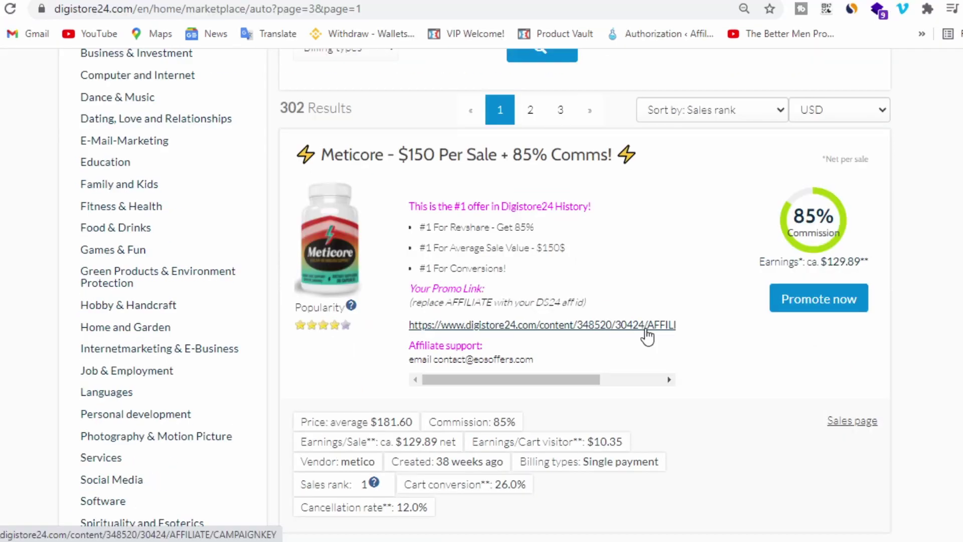
pyautogui.scroll(-1, 648, 335)
pyautogui.scroll(1, 647, 335)
pyautogui.scroll(-4, 647, 335)
pyautogui.scroll(-4, 635, 339)
pyautogui.scroll(-4, 634, 338)
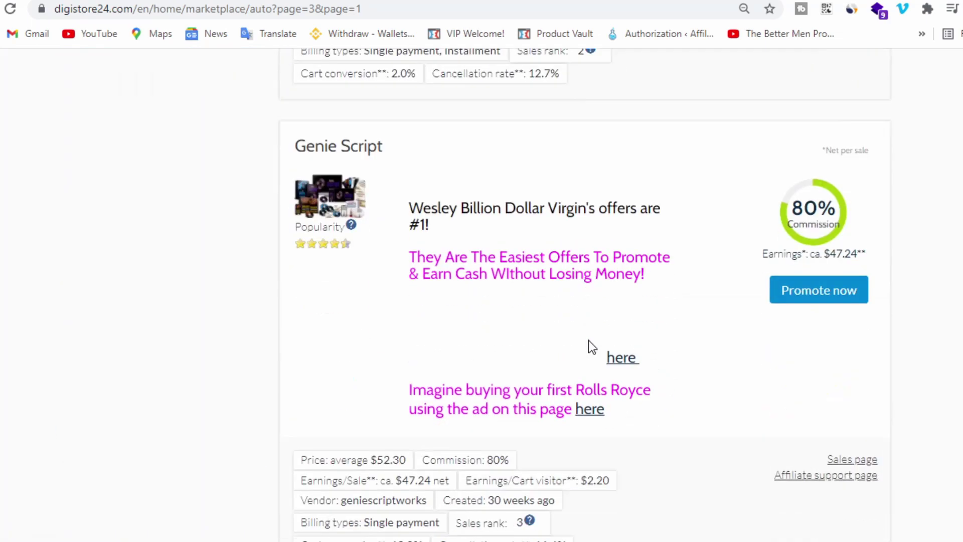
pyautogui.scroll(-4, 589, 341)
pyautogui.scroll(-4, 592, 335)
pyautogui.scroll(-4, 593, 333)
pyautogui.scroll(-4, 592, 339)
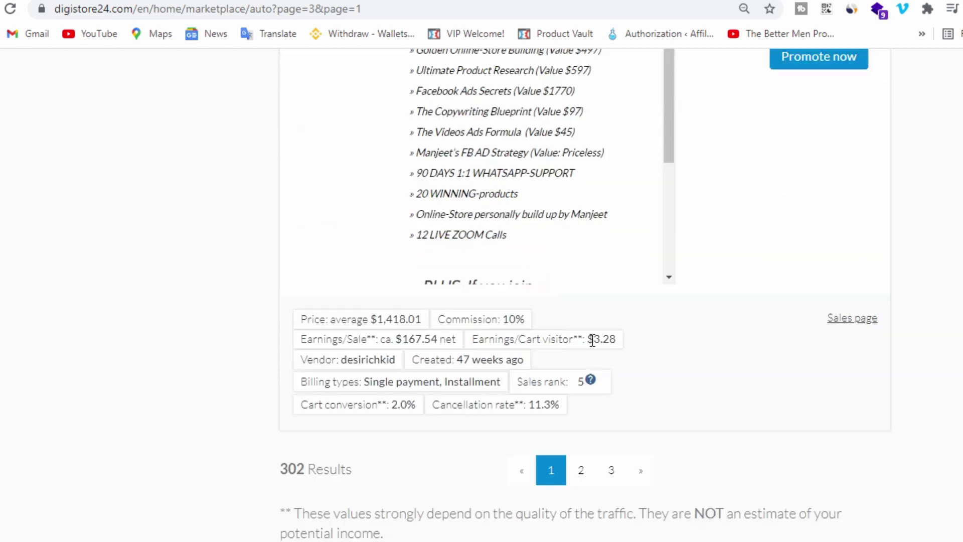
pyautogui.scroll(-2, 593, 339)
pyautogui.click(611, 470)
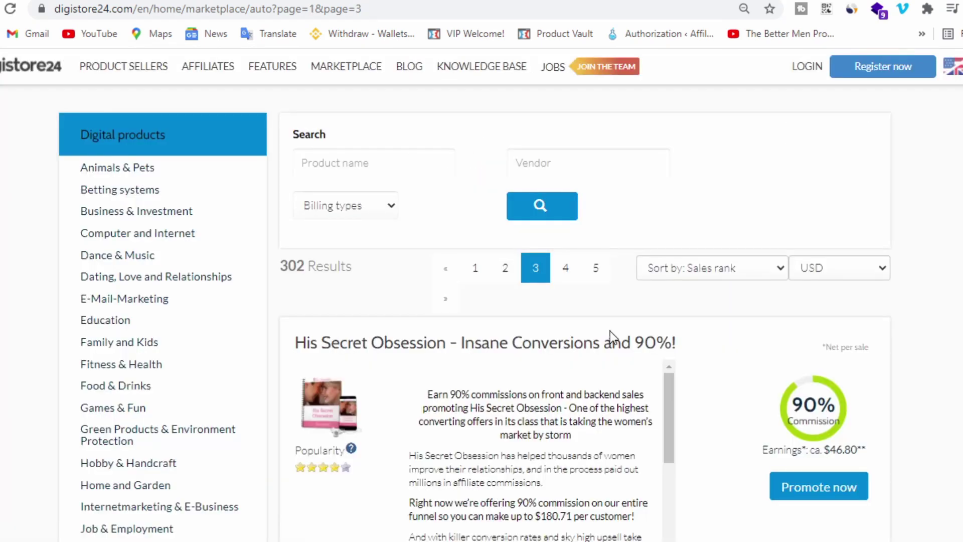
pyautogui.scroll(-2, 611, 332)
pyautogui.scroll(-4, 611, 330)
pyautogui.scroll(-4, 610, 326)
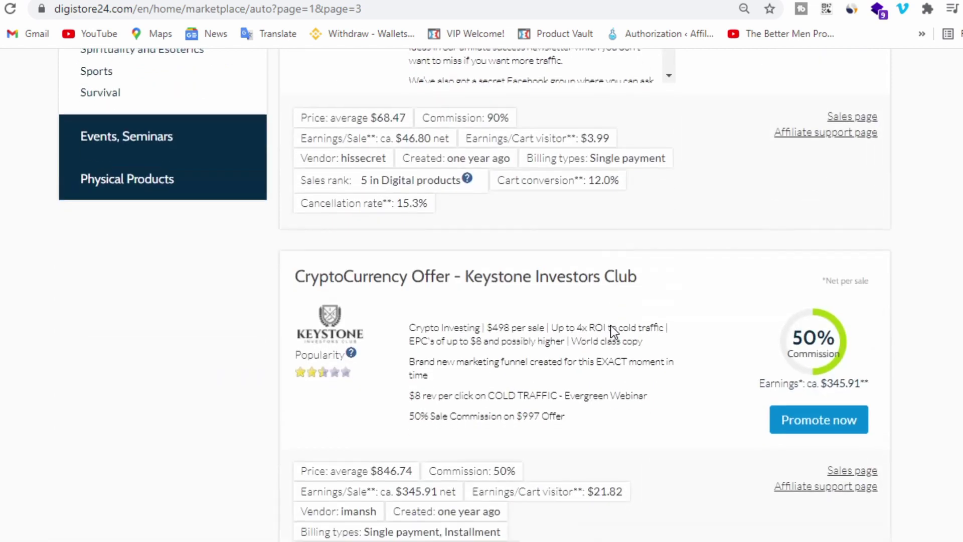
pyautogui.scroll(-1, 635, 314)
pyautogui.scroll(-1, 636, 314)
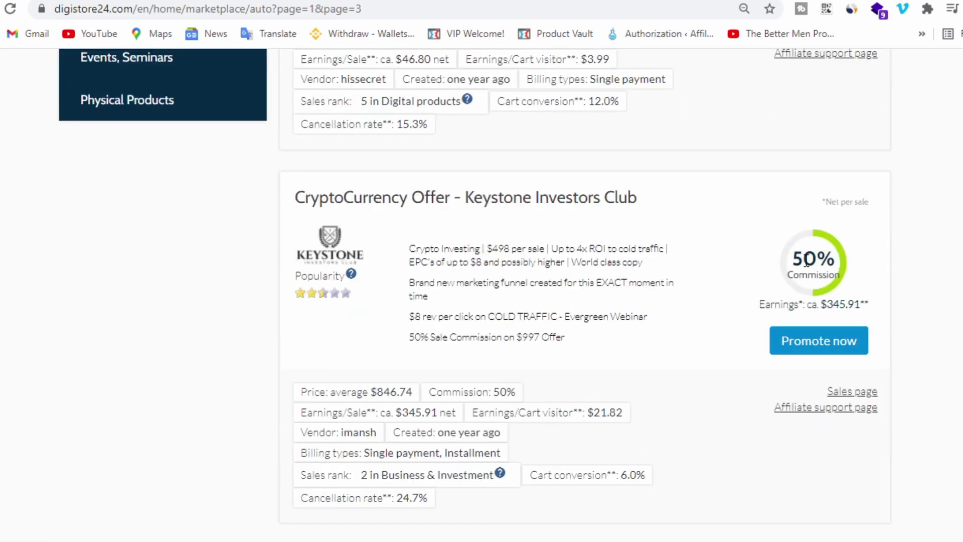
# Highlight the Keystone Investors Club 50% commission and ca. $345.91 earnings figures.
pyautogui.moveTo(789, 259); pyautogui.dragTo(838, 282)
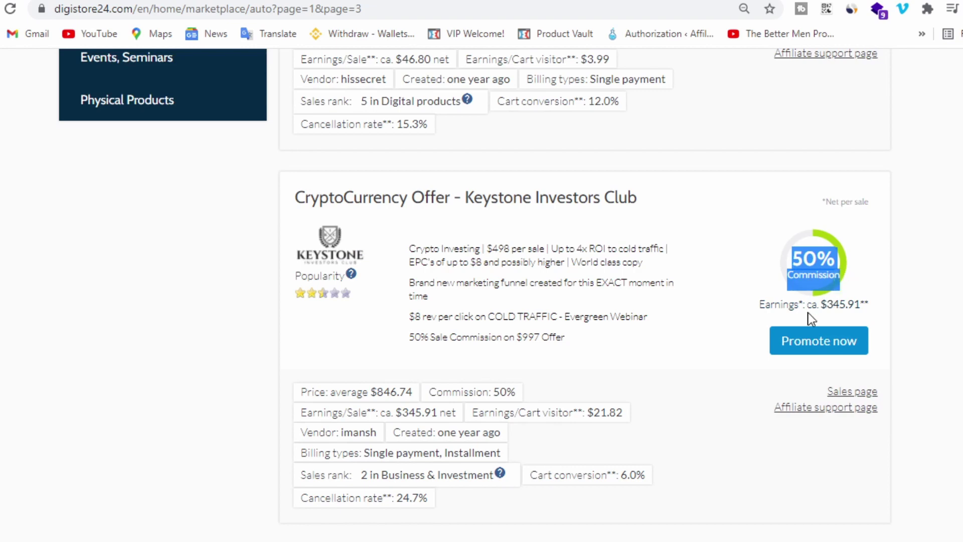
pyautogui.click(822, 307)
pyautogui.moveTo(821, 304); pyautogui.dragTo(872, 305)
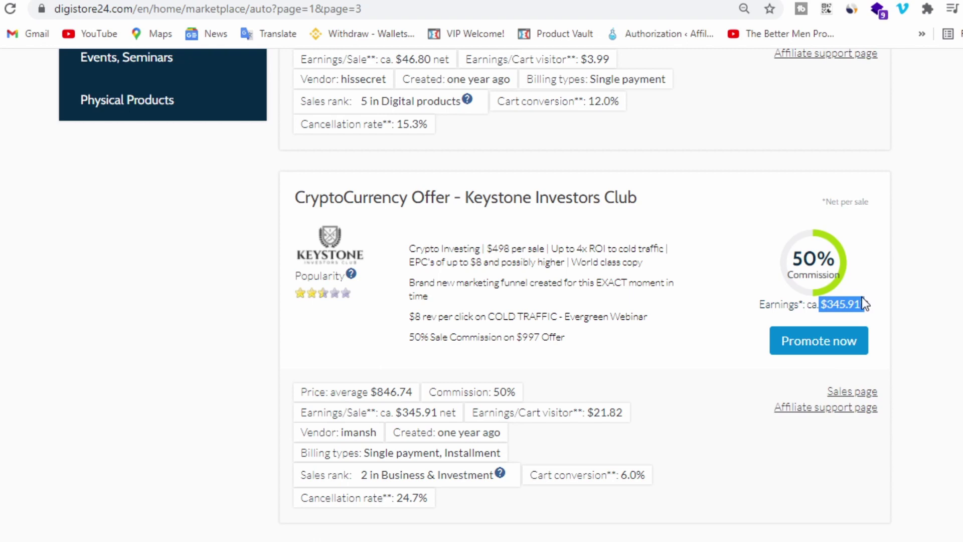
pyautogui.click(511, 322)
pyautogui.moveTo(810, 304); pyautogui.dragTo(871, 304)
pyautogui.click(806, 317)
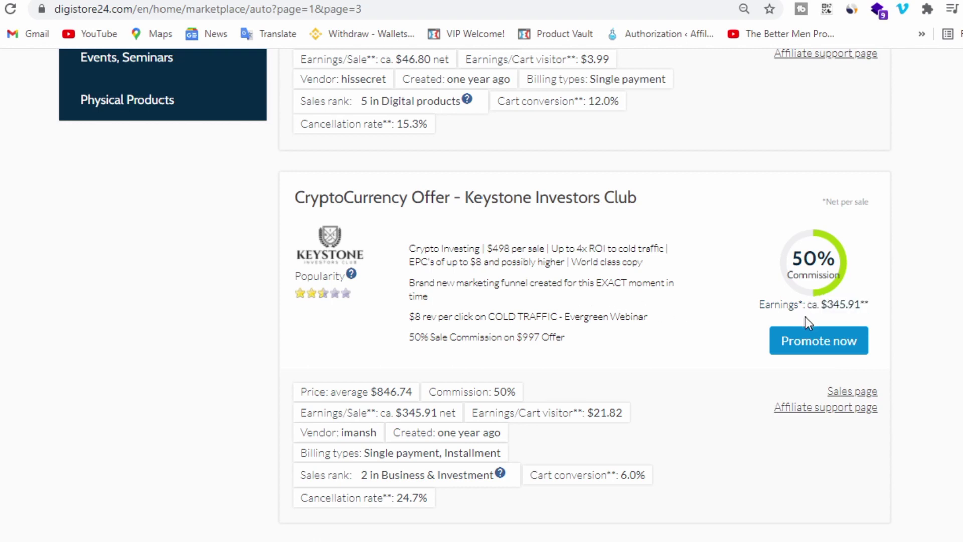
pyautogui.scroll(-1, 664, 319)
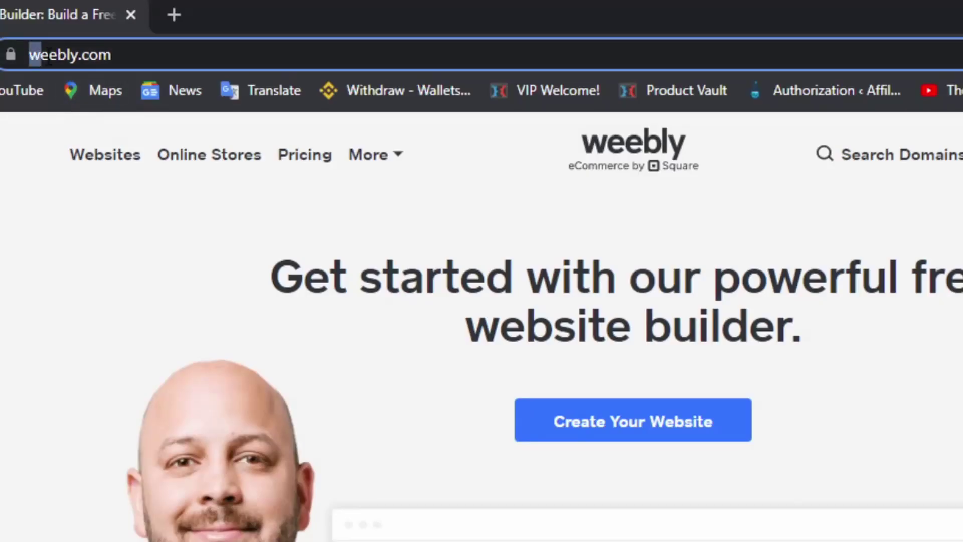
# Select the weebly.com address in the address bar and deselect it.
pyautogui.moveTo(48, 54); pyautogui.dragTo(138, 54)
pyautogui.click(140, 55)
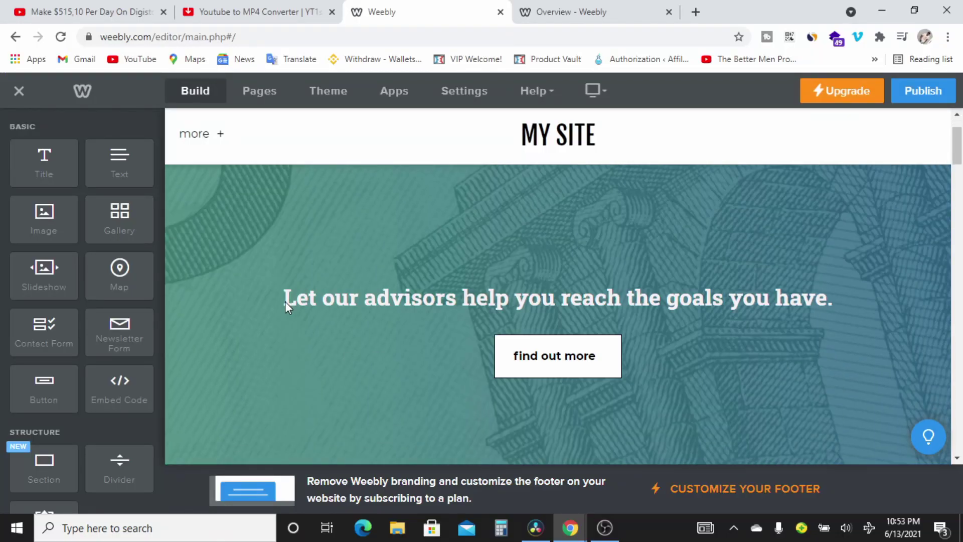
# Replace the headline sentence with AFFILLIATE MARKETING.
pyautogui.click(288, 300)
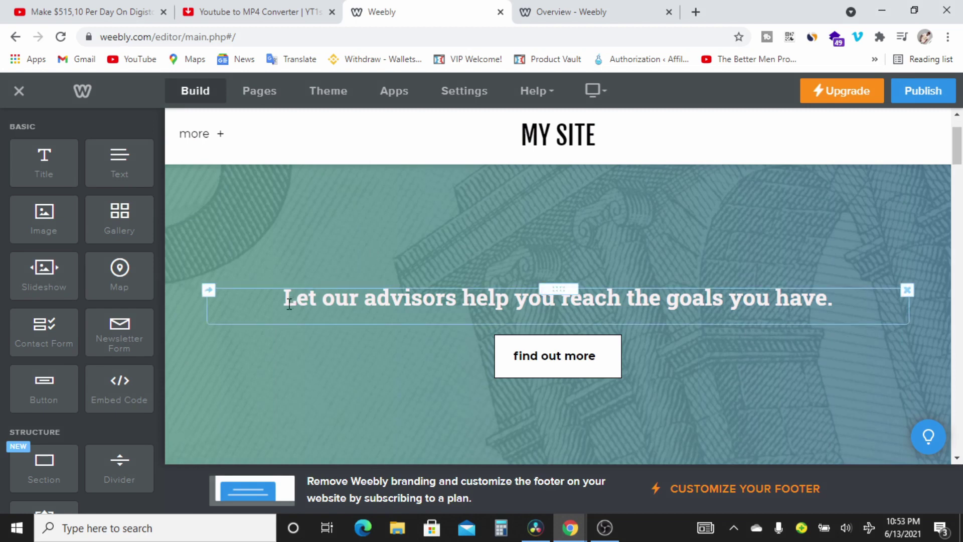
pyautogui.moveTo(285, 299); pyautogui.dragTo(841, 296)
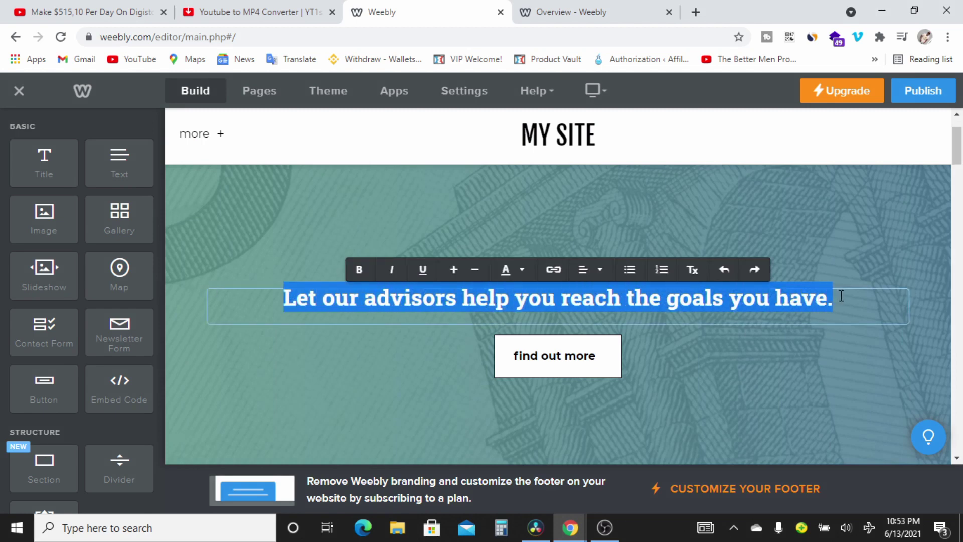
pyautogui.write('a')
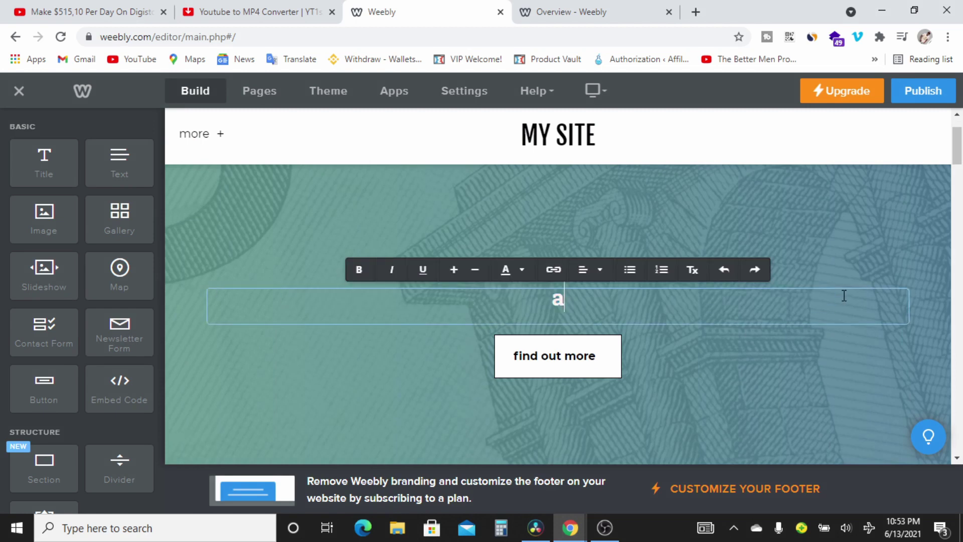
pyautogui.press('BackSpace')
pyautogui.write('AFFILLIATE MARKETING')
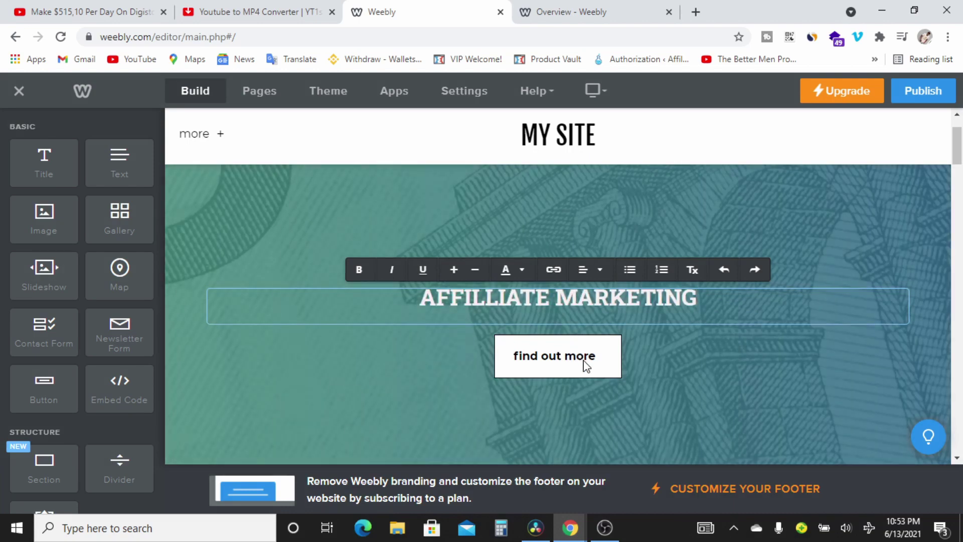
# Delete the find out more button and start writing in the empty text box.
pyautogui.click(579, 358)
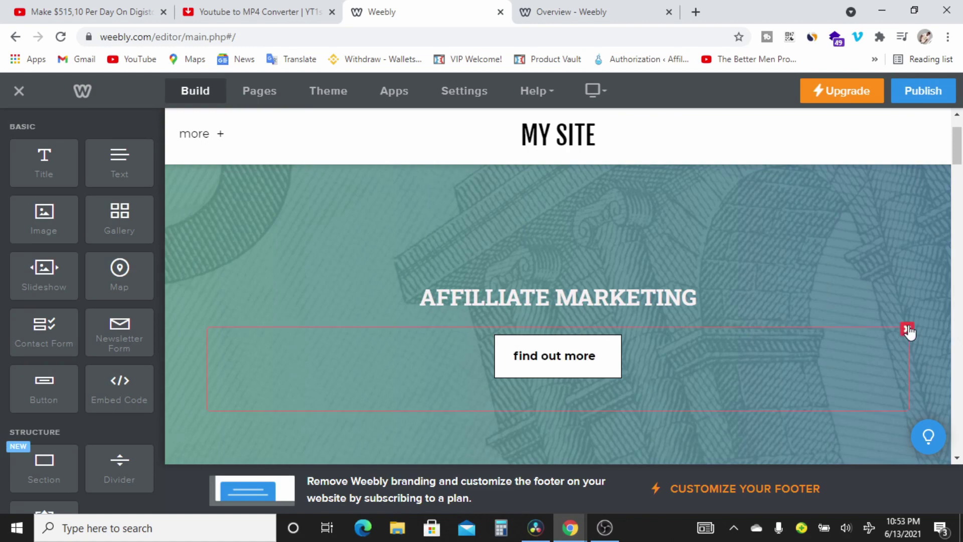
pyautogui.click(907, 330)
pyautogui.click(880, 285)
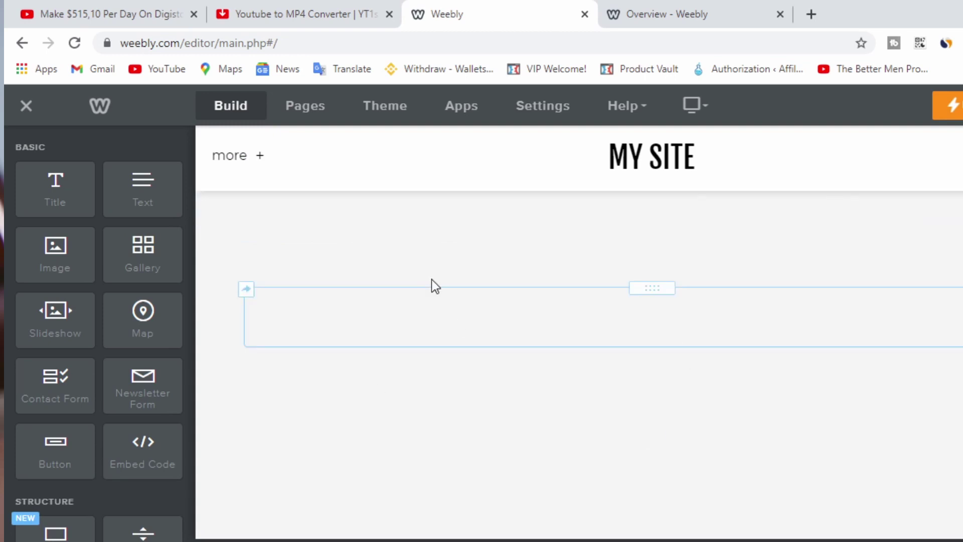
pyautogui.click(294, 305)
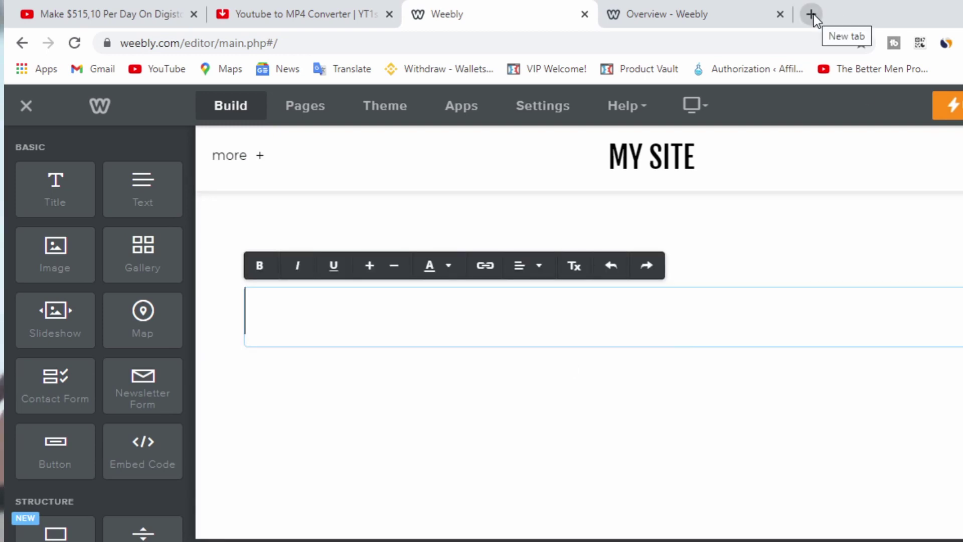
pyautogui.click(812, 13)
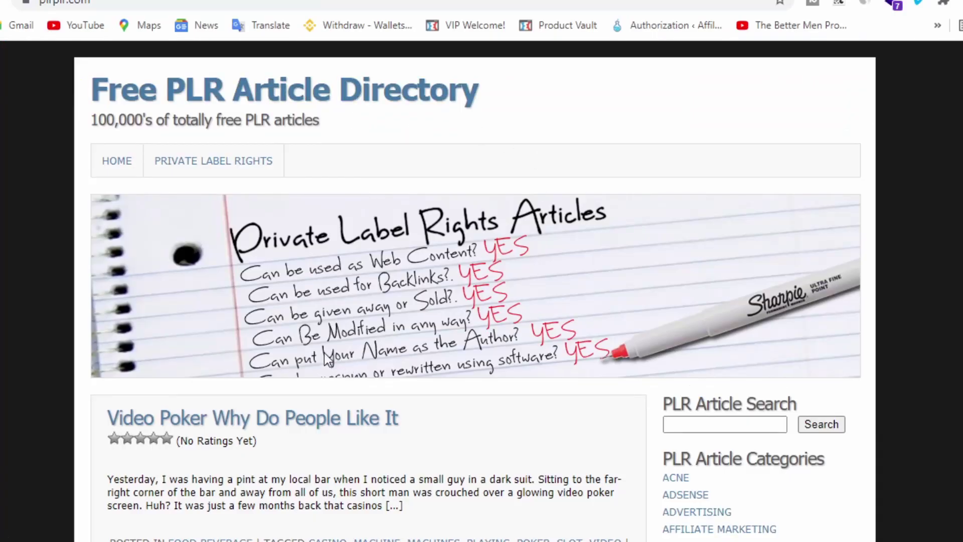
pyautogui.scroll(-3, 307, 266)
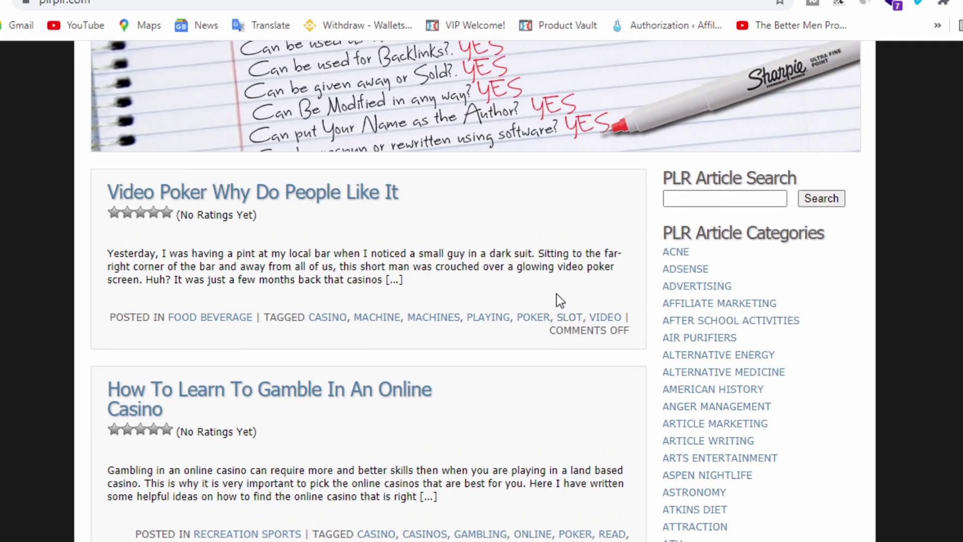
pyautogui.scroll(2, 556, 293)
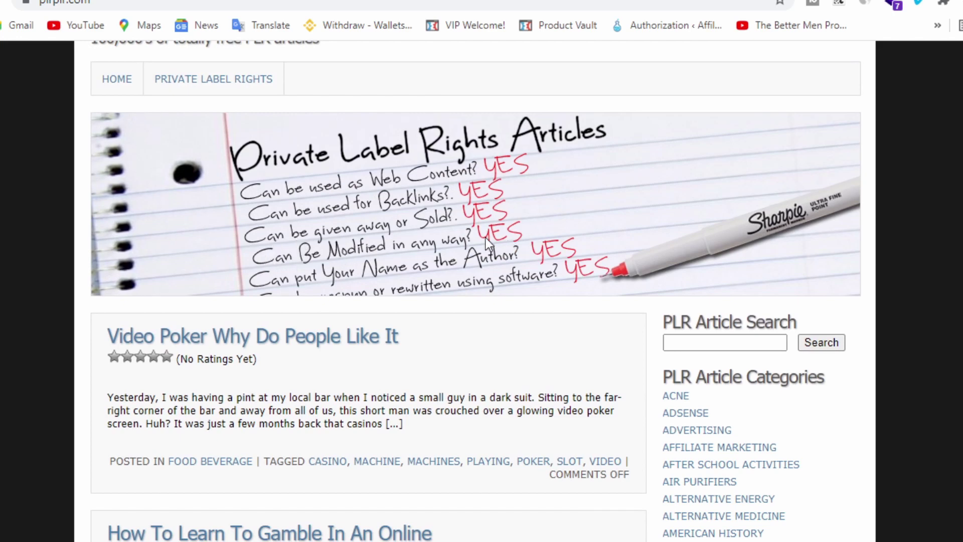
pyautogui.scroll(1, 486, 238)
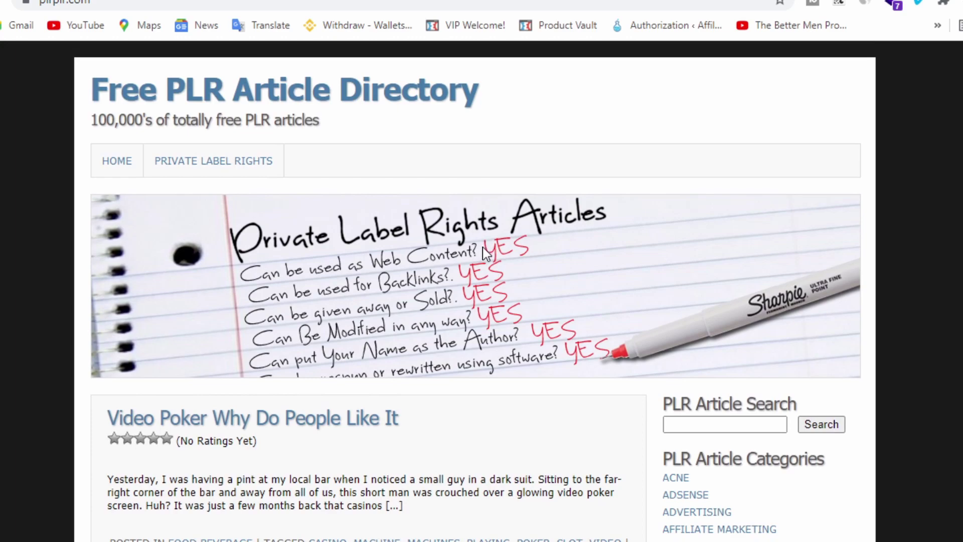
pyautogui.scroll(-1, 483, 247)
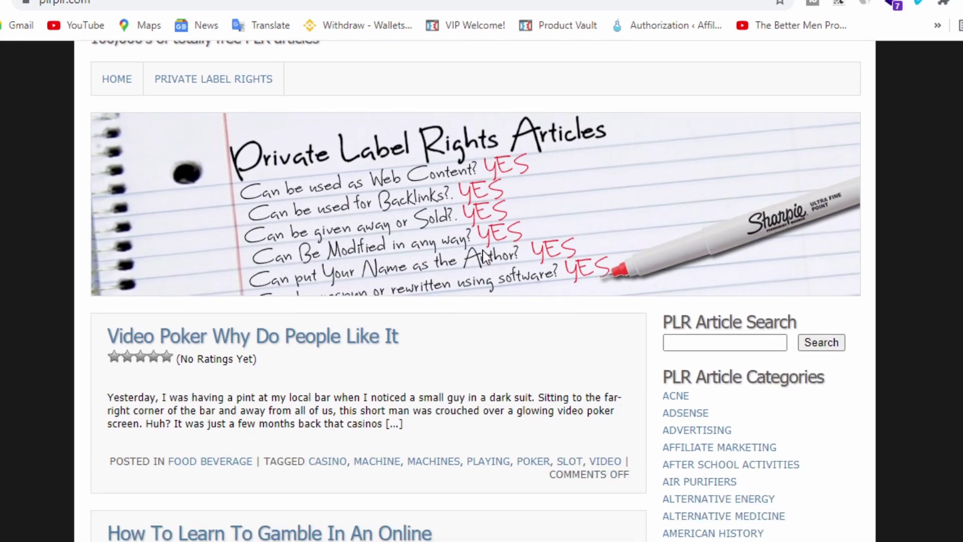
pyautogui.scroll(-3, 484, 264)
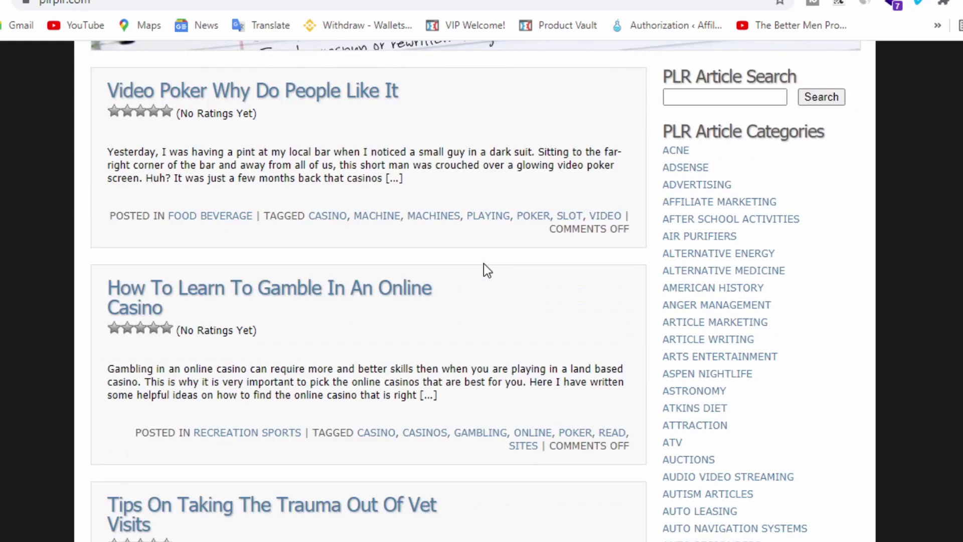
pyautogui.scroll(3, 483, 264)
# Copy the 'Top 3 Ways To Boost Your Affiliate Commissions Overnight' article from the Affiliate Marketing category.
pyautogui.click(725, 341)
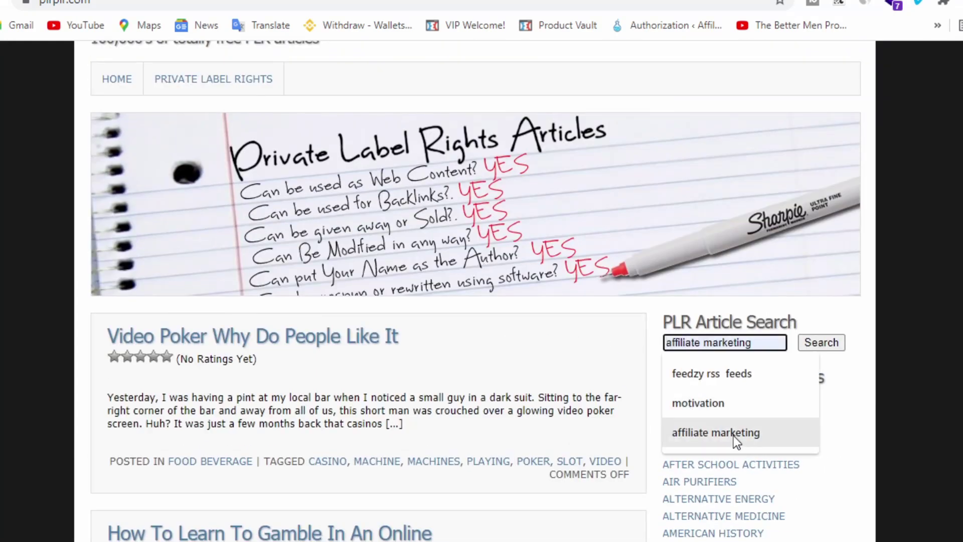
pyautogui.scroll(-1, 698, 523)
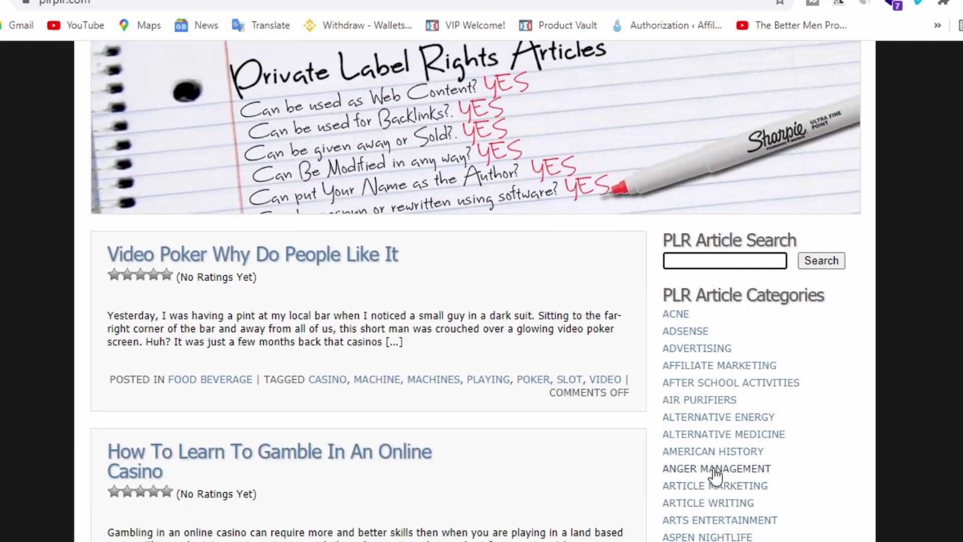
pyautogui.click(738, 367)
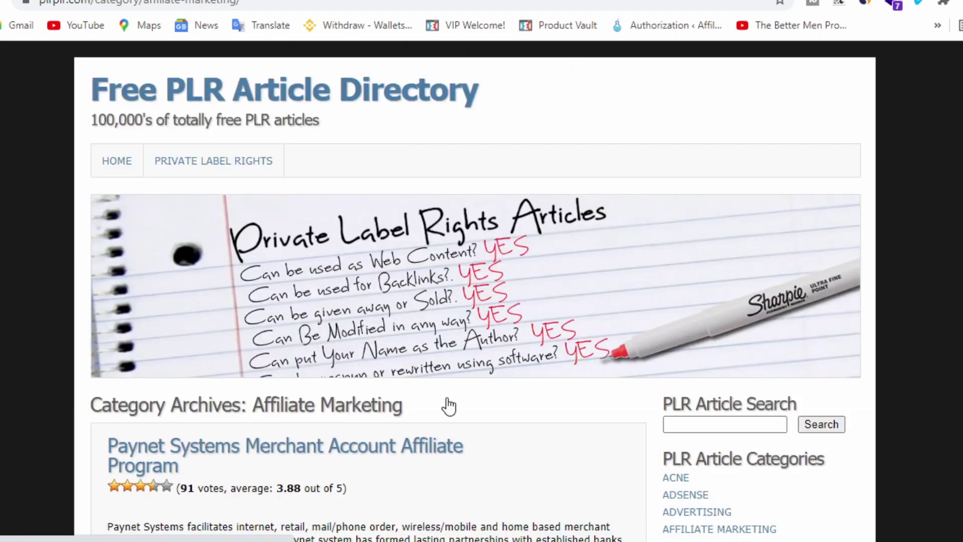
pyautogui.scroll(-1, 129, 415)
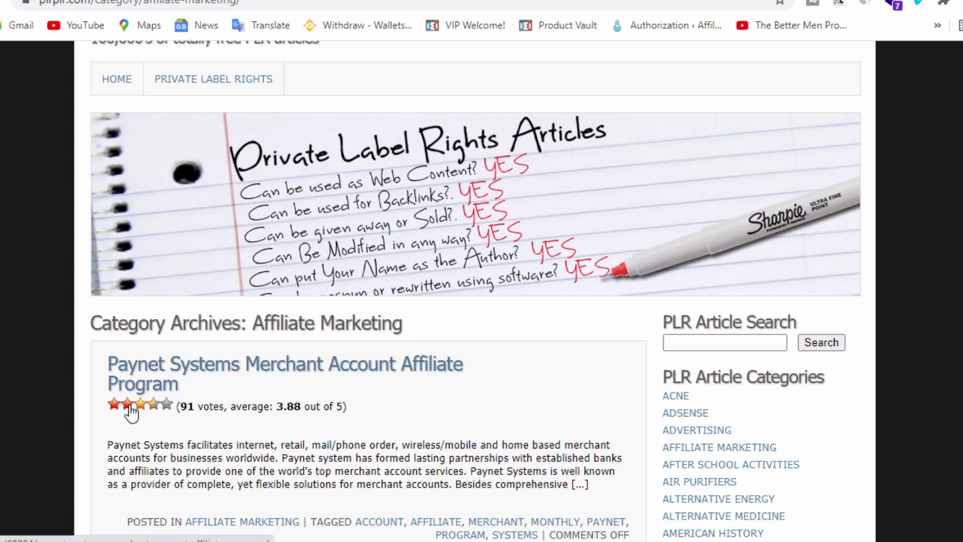
pyautogui.scroll(-1, 132, 387)
pyautogui.scroll(-8, 166, 333)
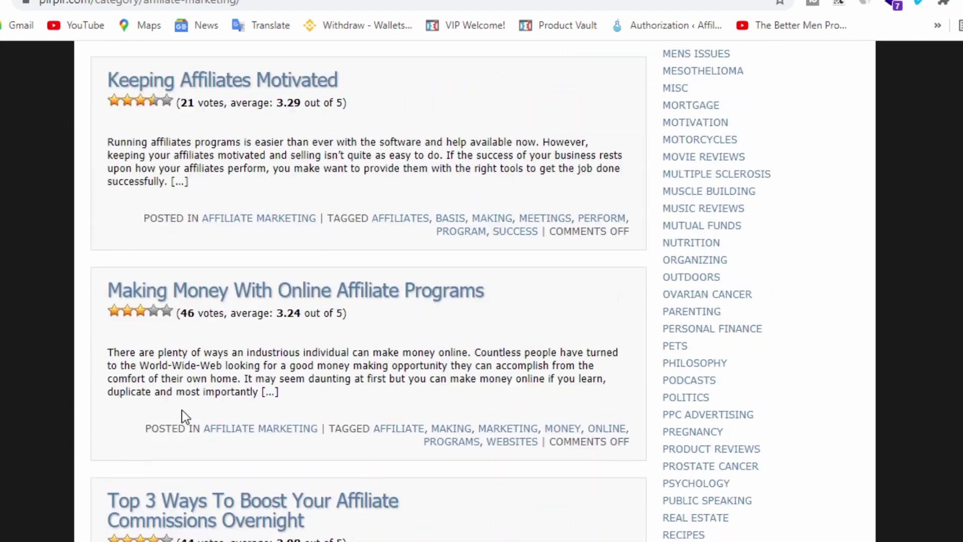
pyautogui.scroll(1, 182, 410)
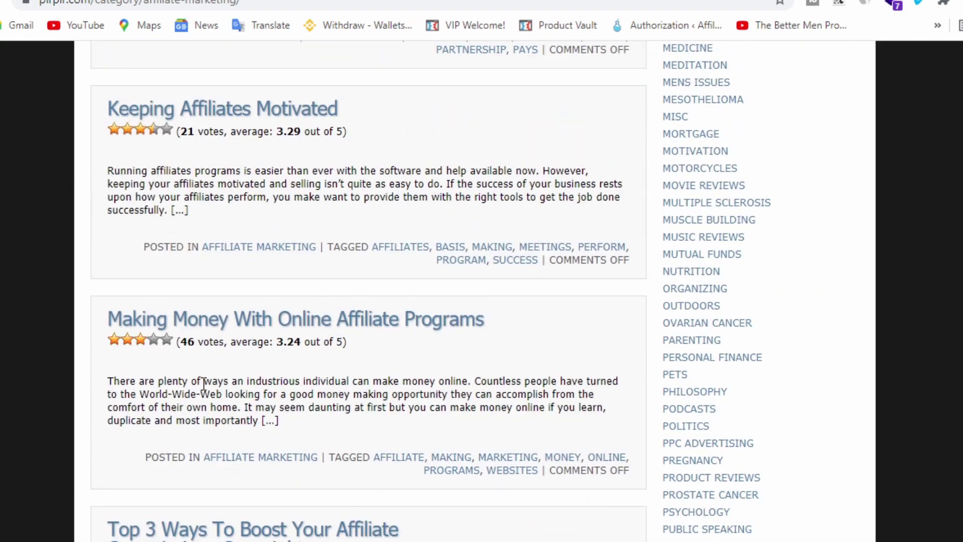
pyautogui.scroll(-1, 181, 302)
pyautogui.scroll(-1, 250, 380)
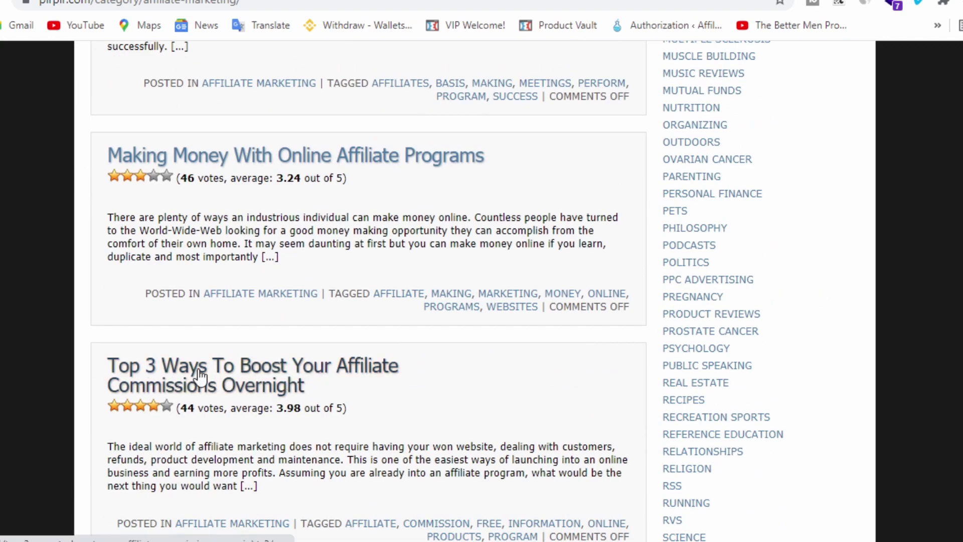
pyautogui.click(113, 398)
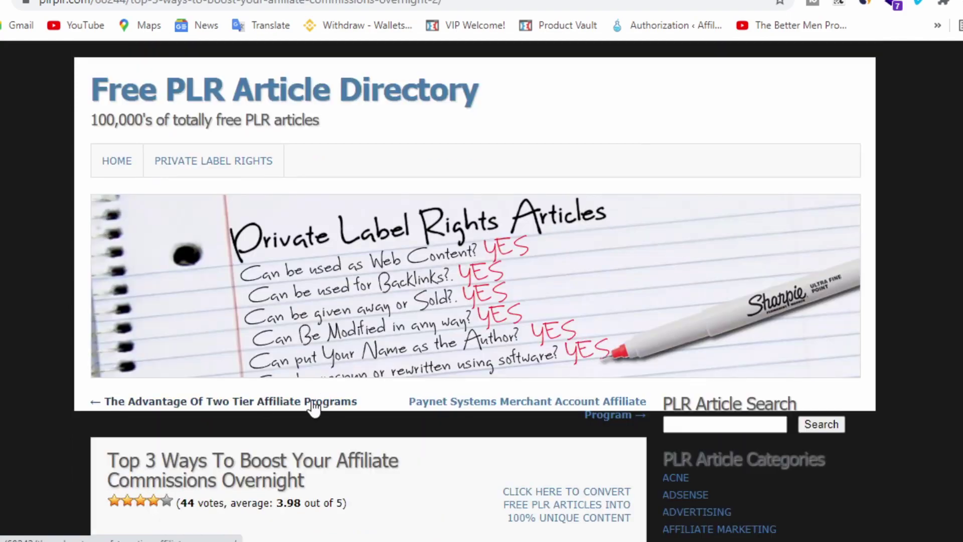
pyautogui.scroll(-3, 390, 351)
pyautogui.scroll(-1, 164, 286)
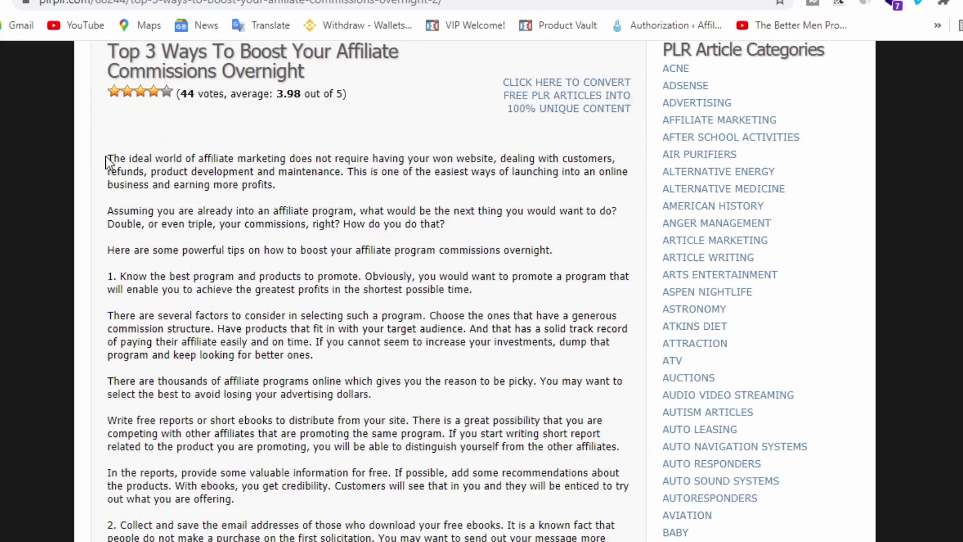
pyautogui.moveTo(107, 159)
pyautogui.mouseDown()
pyautogui.moveTo(219, 369)
pyautogui.moveTo(226, 195)
pyautogui.mouseUp()
pyautogui.scroll(-5, 218, 370)
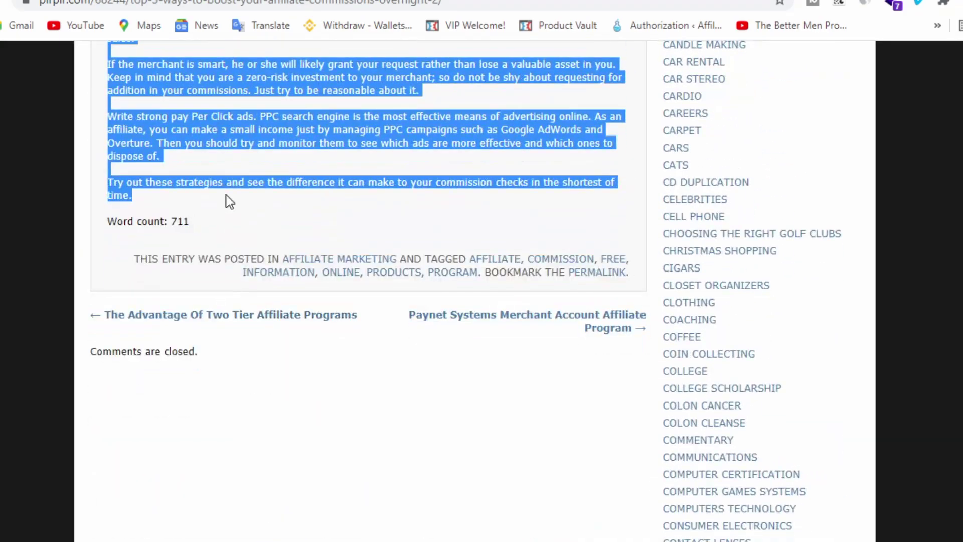
pyautogui.scroll(3, 226, 195)
pyautogui.scroll(1, 218, 180)
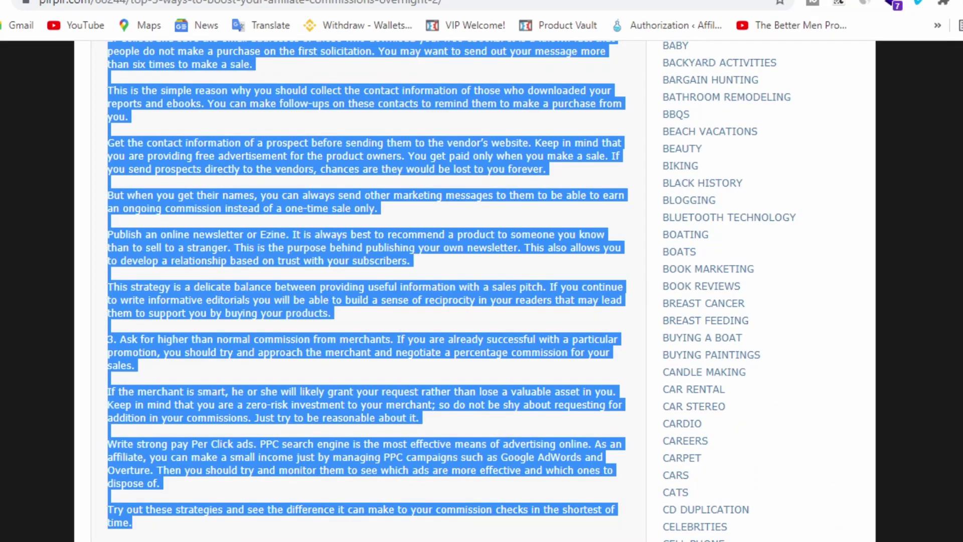
pyautogui.hotkey('ctrl', 'c')
pyautogui.hotkey('ctrl', 'Tab')
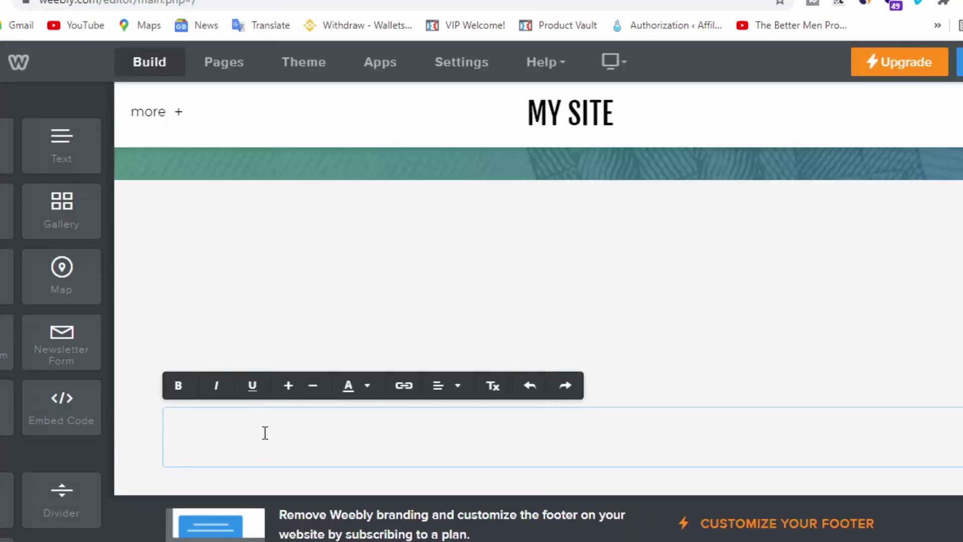
# Paste the article into the text box and add the closing 'click here' affiliate sentence.
pyautogui.hotkey('ctrl', 'v')
pyautogui.scroll(3, 381, 293)
pyautogui.scroll(-5, 380, 294)
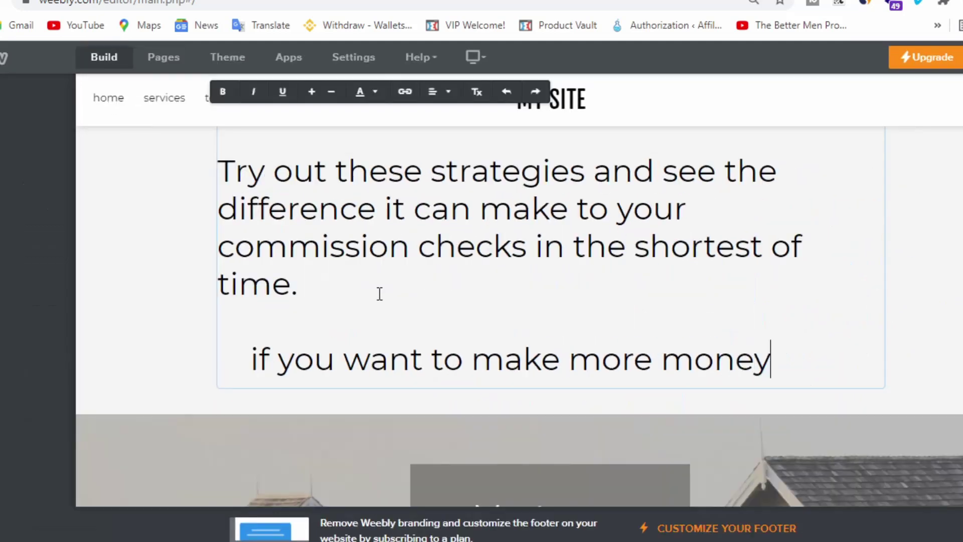
pyautogui.write('wh')
pyautogui.press('BackSpace')
pyautogui.write('ith')
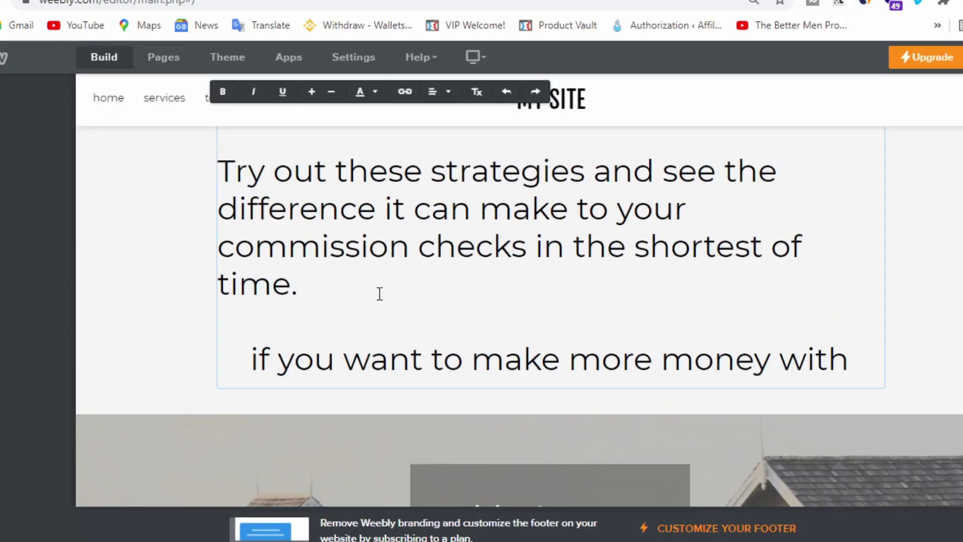
pyautogui.write(' affiliate marketing')
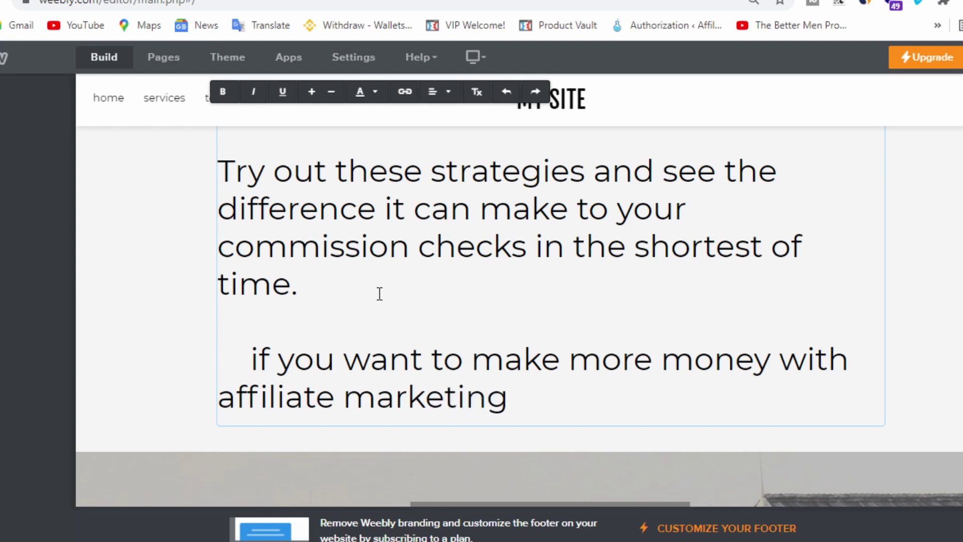
pyautogui.write(' click here')
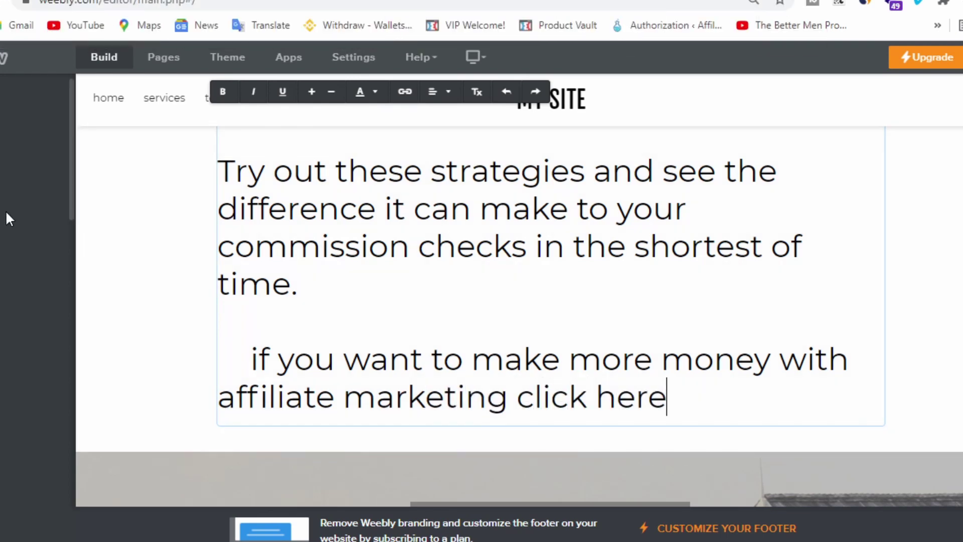
pyautogui.click(377, 2)
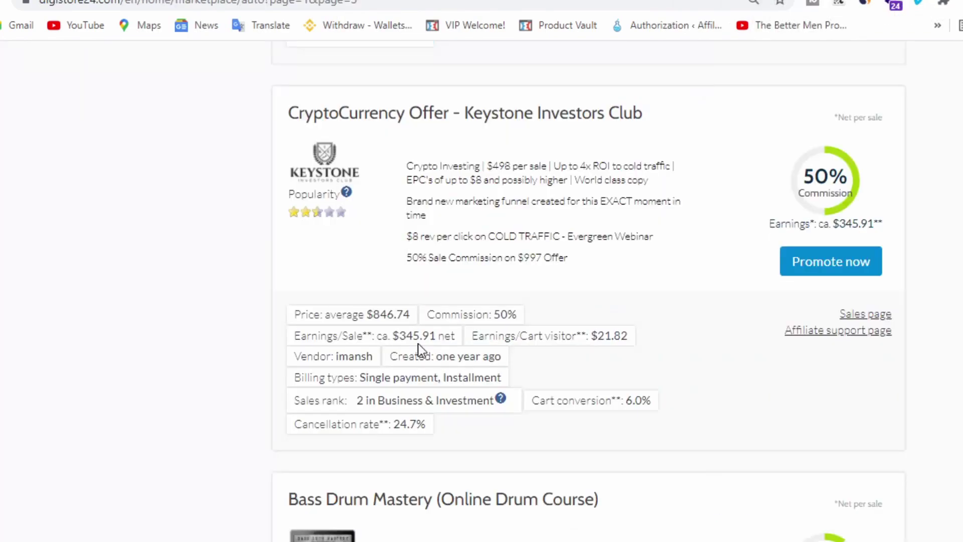
pyautogui.scroll(1, 396, 328)
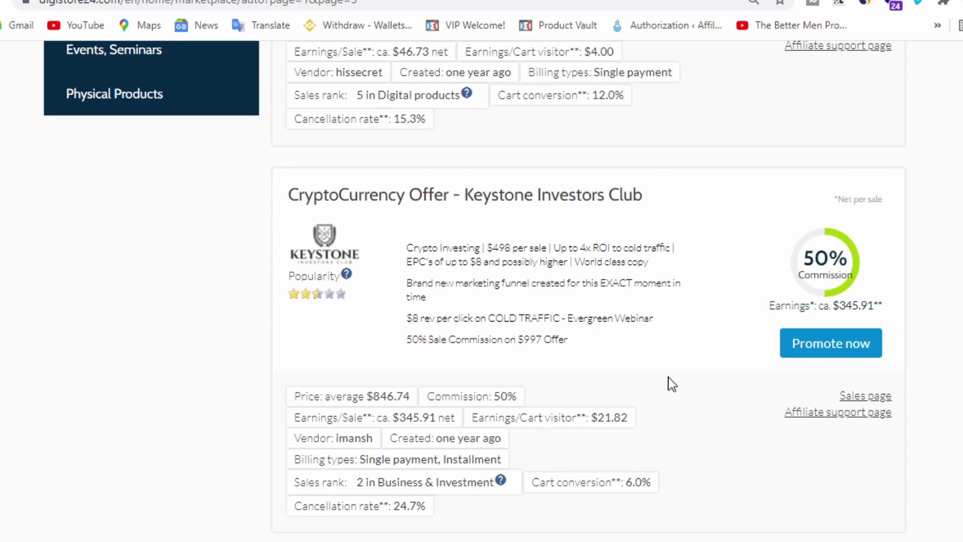
pyautogui.scroll(3, 672, 384)
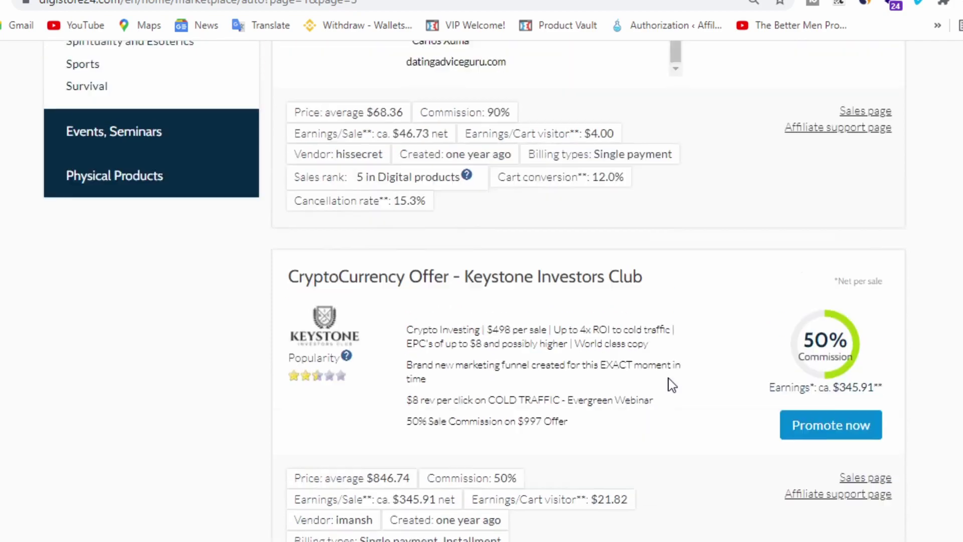
pyautogui.scroll(3, 672, 384)
pyautogui.scroll(3, 672, 384)
pyautogui.scroll(1, 527, 415)
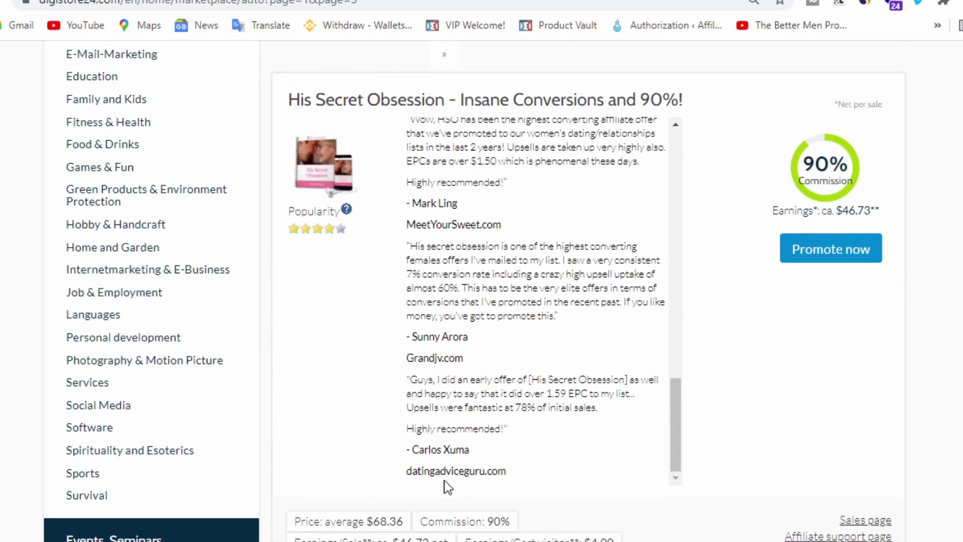
pyautogui.scroll(-1, 448, 488)
# Copy datingadviceguru.com from the His Secret Obsession listing and return to the editor.
pyautogui.moveTo(407, 390); pyautogui.dragTo(527, 401)
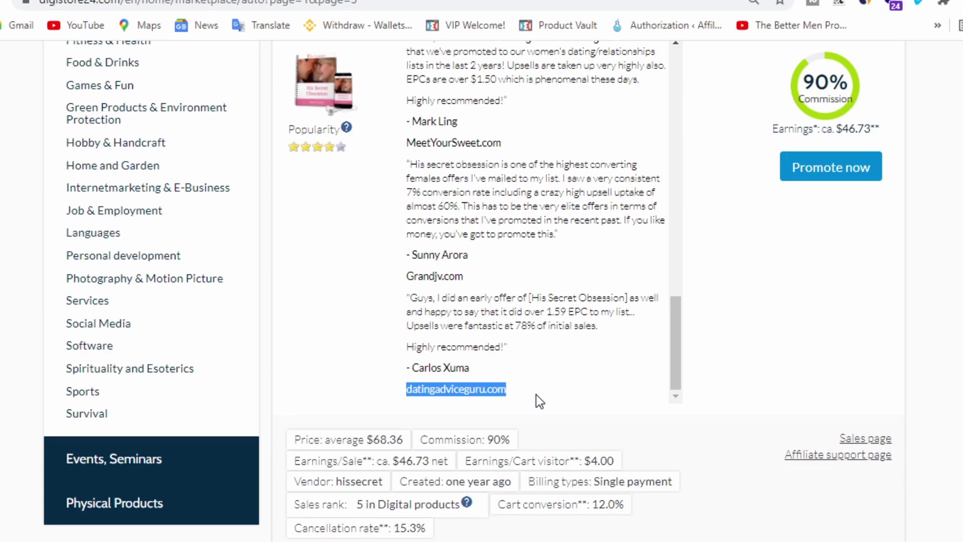
pyautogui.hotkey('ctrl', 'Tab')
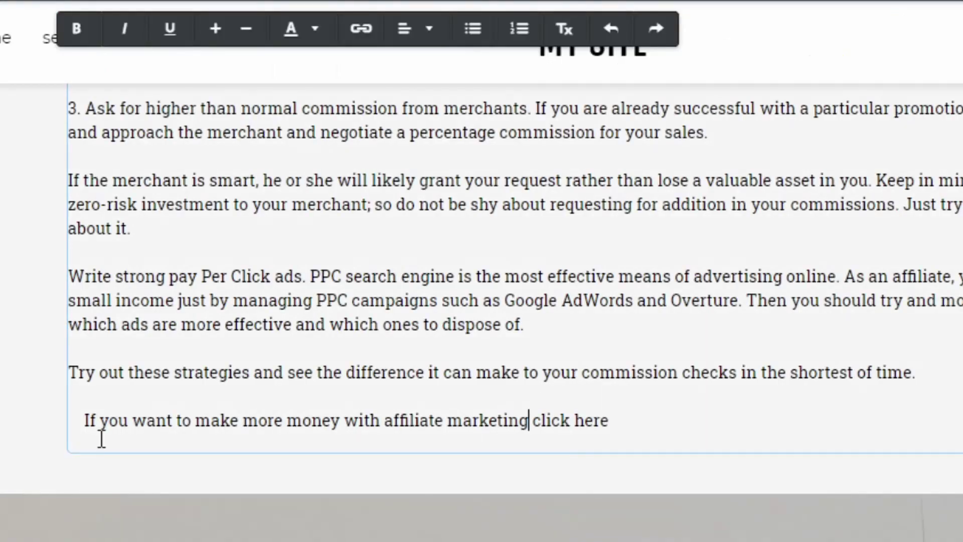
# Link the closing 'click here' sentence to datingadviceguru.com, opening in a new window.
pyautogui.moveTo(82, 420); pyautogui.dragTo(642, 410)
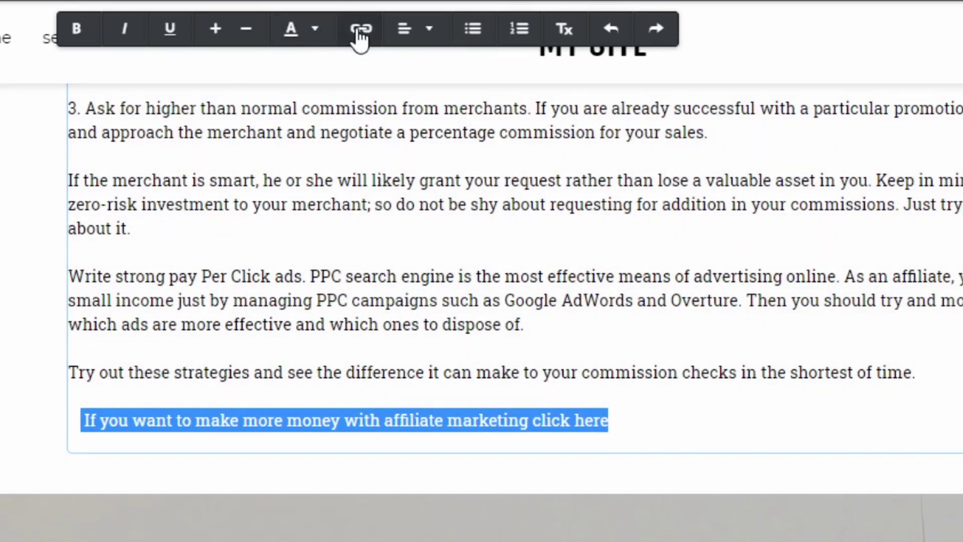
pyautogui.click(362, 29)
pyautogui.click(293, 354)
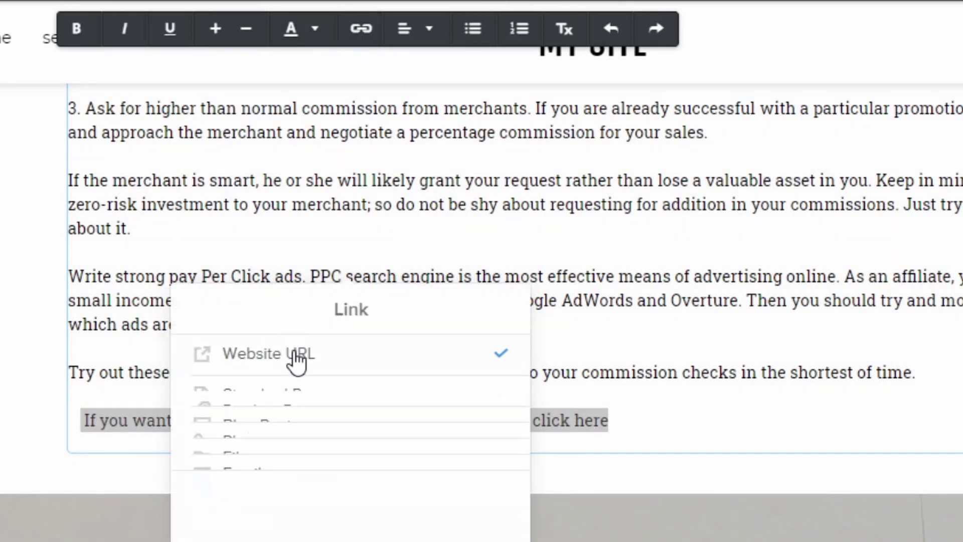
pyautogui.click(285, 437)
pyautogui.rightClick(285, 437)
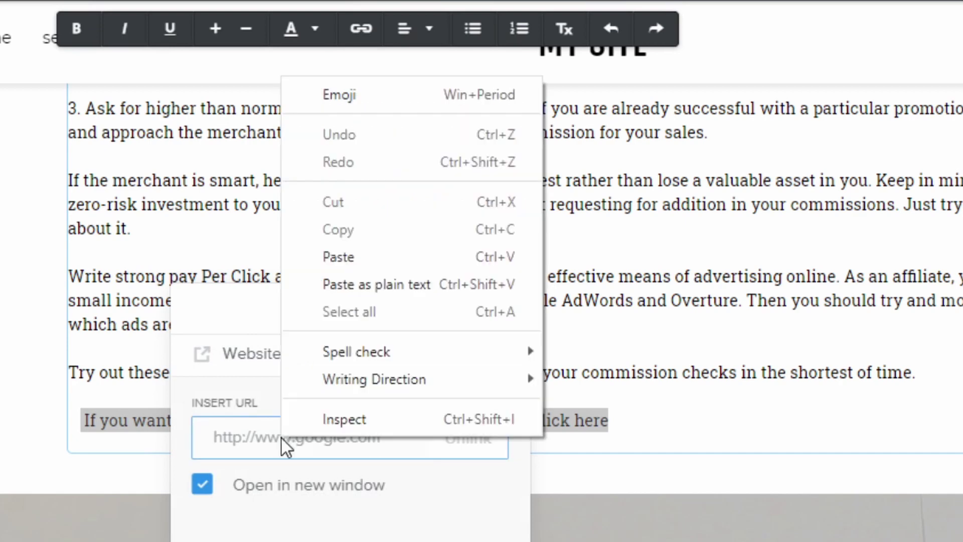
pyautogui.click(339, 258)
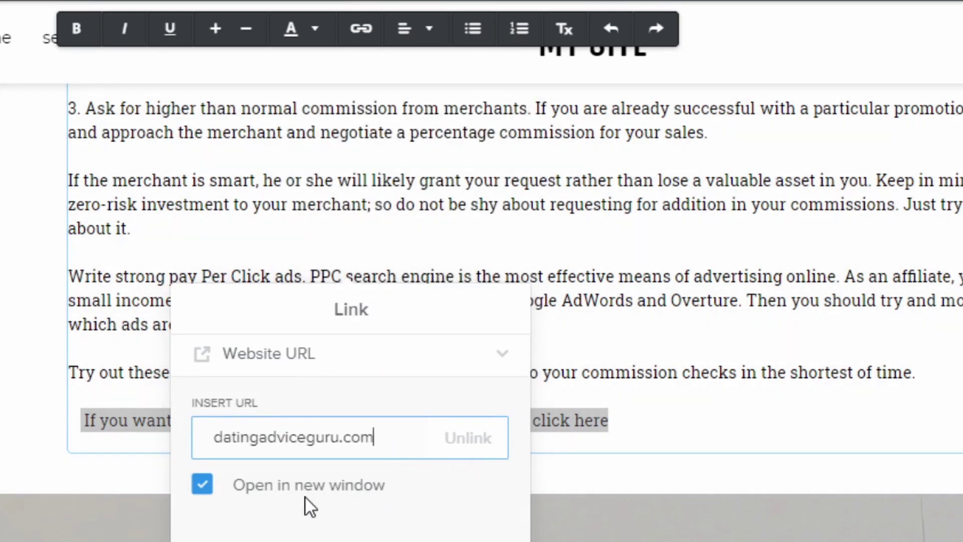
pyautogui.press('Return')
pyautogui.click(324, 316)
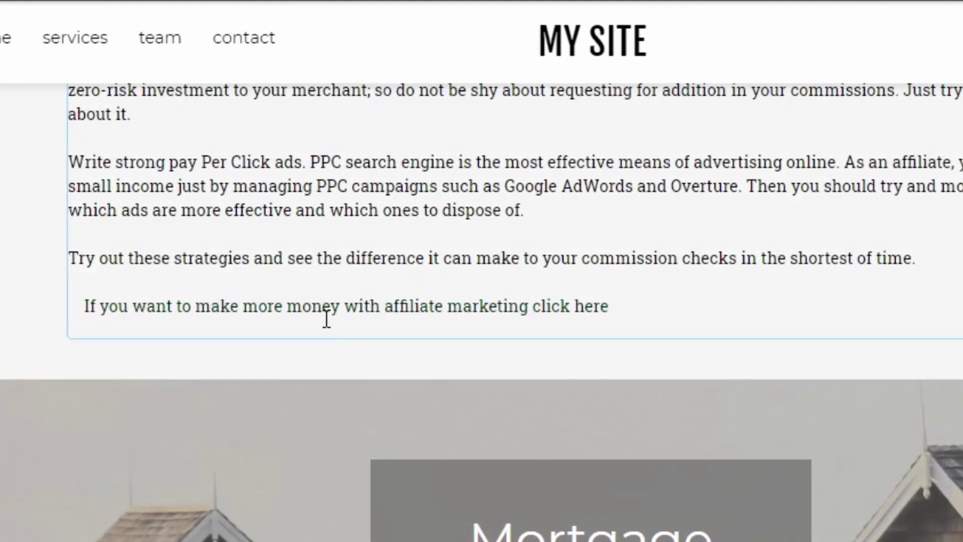
pyautogui.scroll(3, 489, 316)
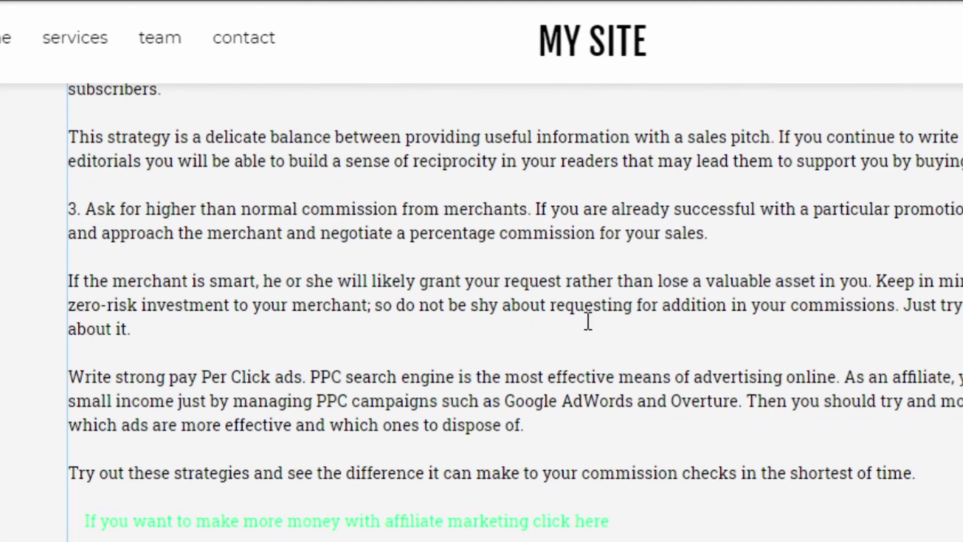
pyautogui.scroll(5, 452, 324)
pyautogui.scroll(3, 376, 332)
pyautogui.scroll(3, 375, 333)
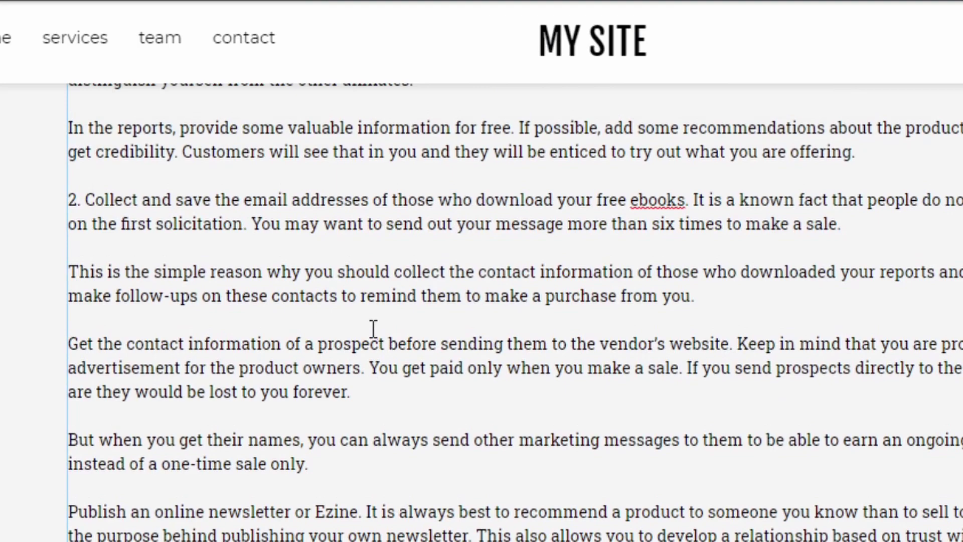
pyautogui.scroll(5, 373, 329)
# Link the phrase 'affiliate marketing' to the pasted datingadviceguru.com address.
pyautogui.moveTo(214, 287); pyautogui.dragTo(351, 286)
pyautogui.click(373, 245)
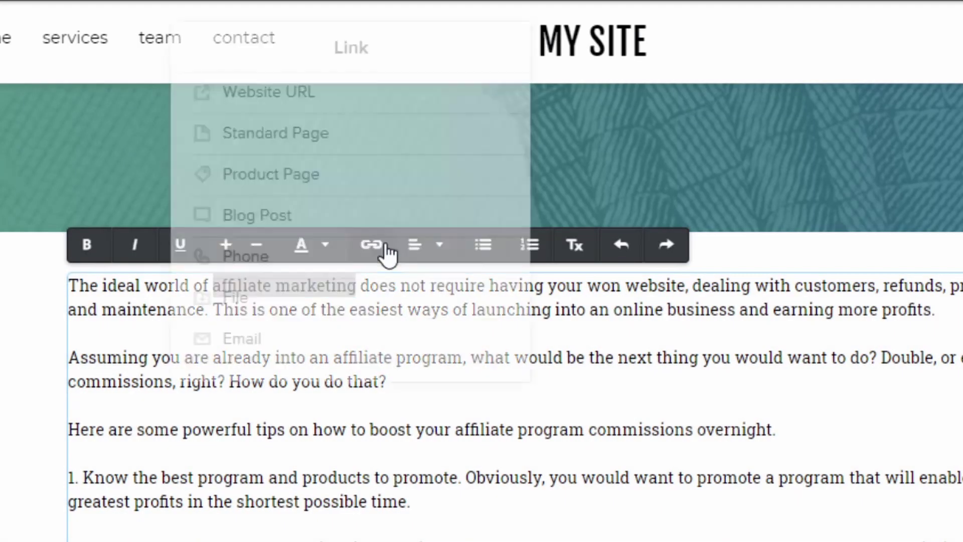
pyautogui.rightClick(312, 128)
pyautogui.click(370, 309)
pyautogui.click(422, 228)
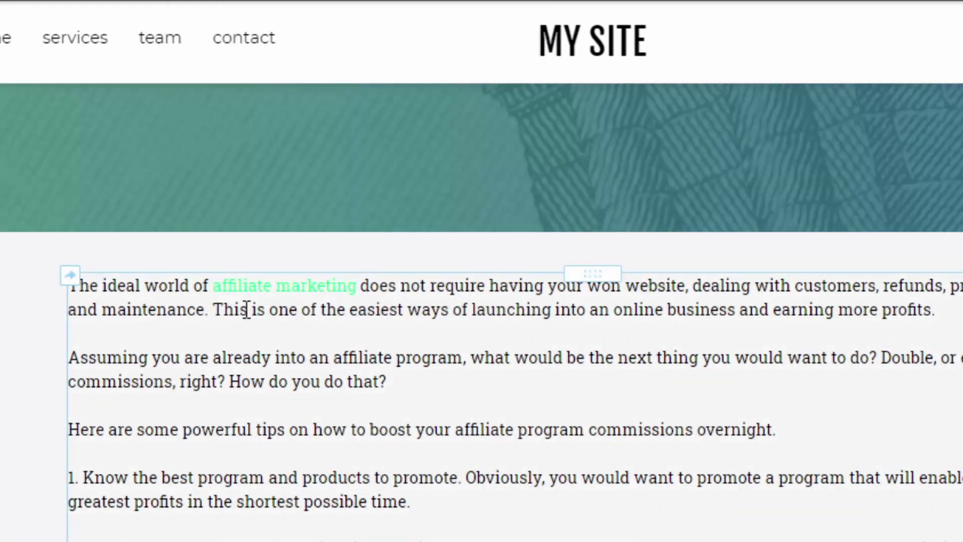
pyautogui.scroll(-3, 332, 392)
pyautogui.scroll(-2, 353, 365)
pyautogui.scroll(-3, 352, 365)
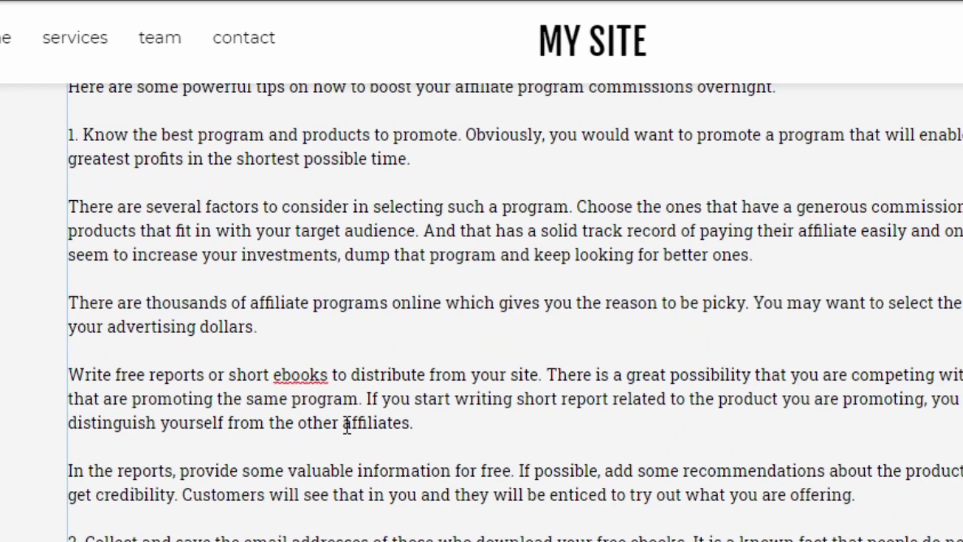
pyautogui.scroll(-3, 346, 425)
pyautogui.scroll(-3, 362, 384)
pyautogui.scroll(-4, 278, 467)
pyautogui.scroll(-3, 265, 471)
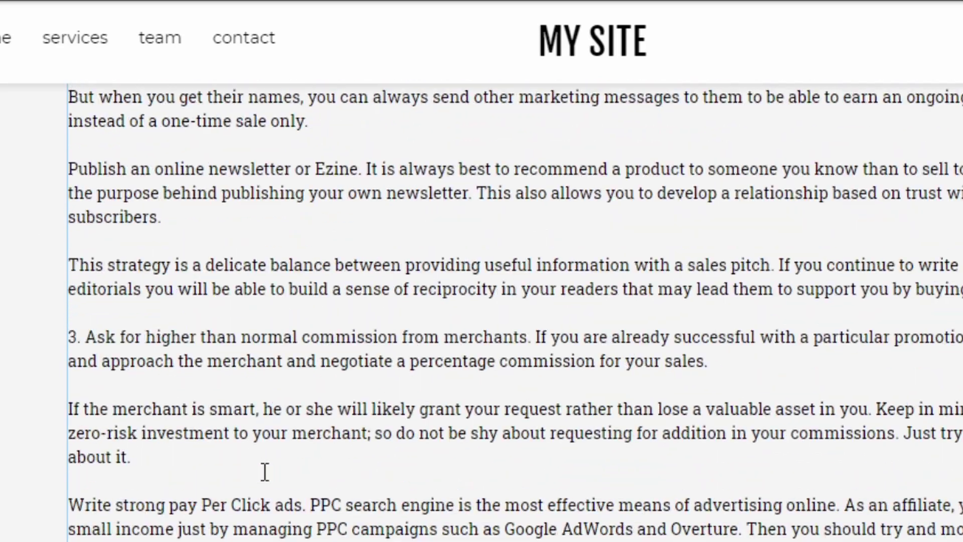
pyautogui.scroll(3, 265, 472)
pyautogui.scroll(5, 347, 429)
pyautogui.scroll(2, 414, 387)
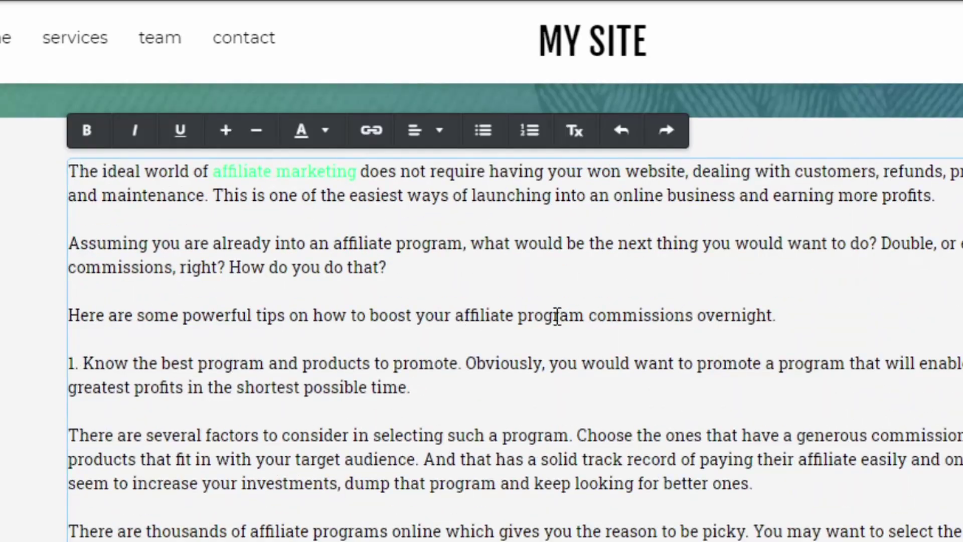
# Link the phrase 'affiliate program' to datingadviceguru.com, finish editing and go to the Pages view.
pyautogui.moveTo(456, 316); pyautogui.dragTo(584, 316)
pyautogui.click(371, 130)
pyautogui.click(271, 40)
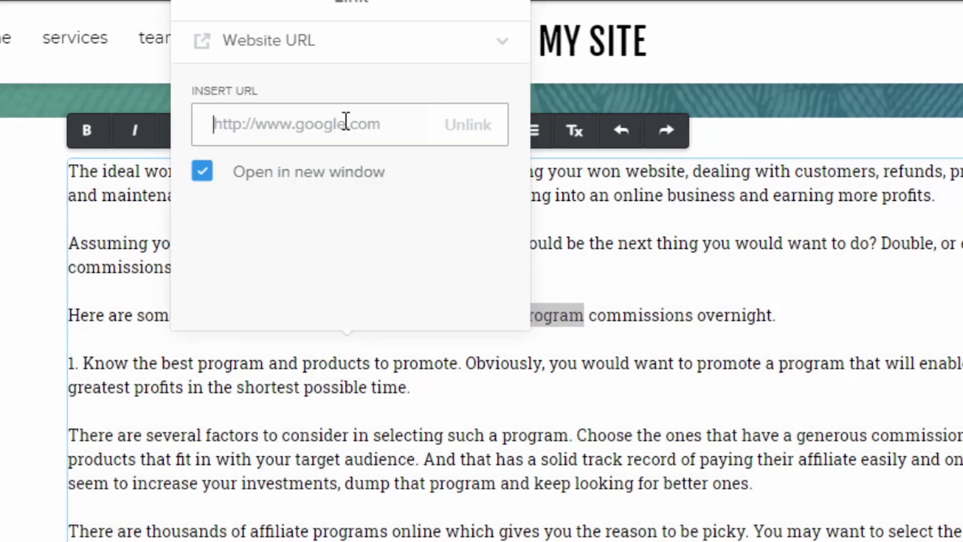
pyautogui.write('datingadviceguru.com')
pyautogui.press('Return')
pyautogui.scroll(-5, 451, 376)
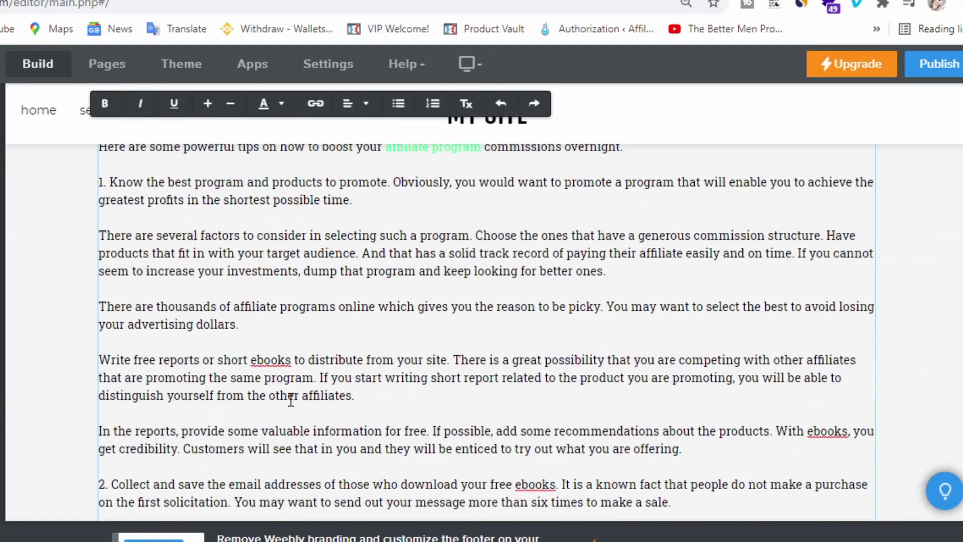
pyautogui.scroll(-5, 290, 402)
pyautogui.scroll(5, 293, 339)
pyautogui.scroll(-8, 294, 339)
pyautogui.scroll(-6, 296, 271)
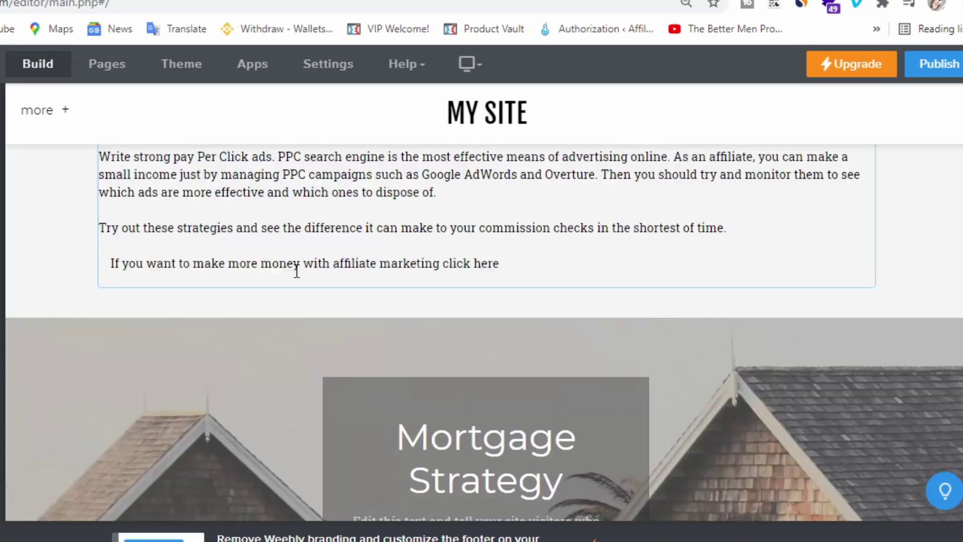
pyautogui.scroll(8, 297, 271)
pyautogui.scroll(4, 678, 263)
pyautogui.scroll(-2, 452, 302)
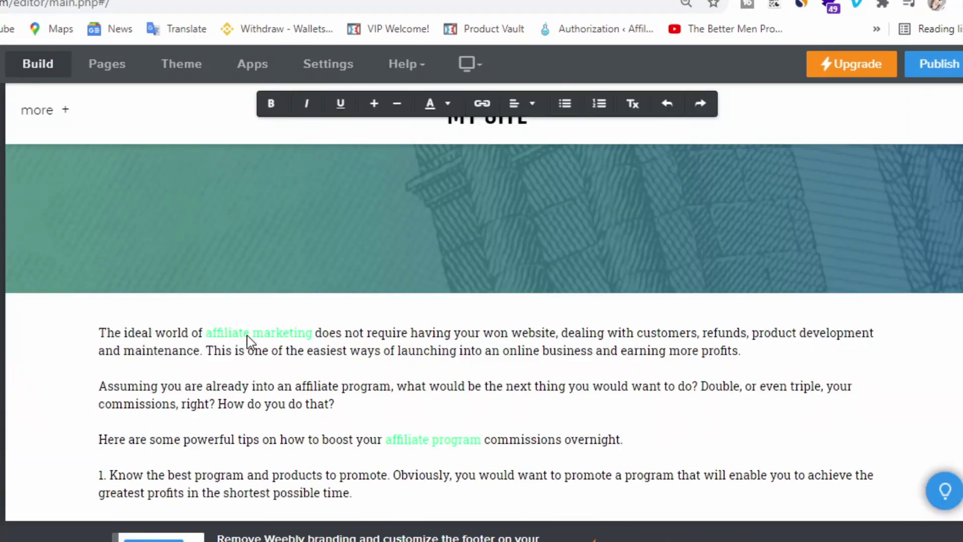
pyautogui.click(64, 111)
pyautogui.click(107, 64)
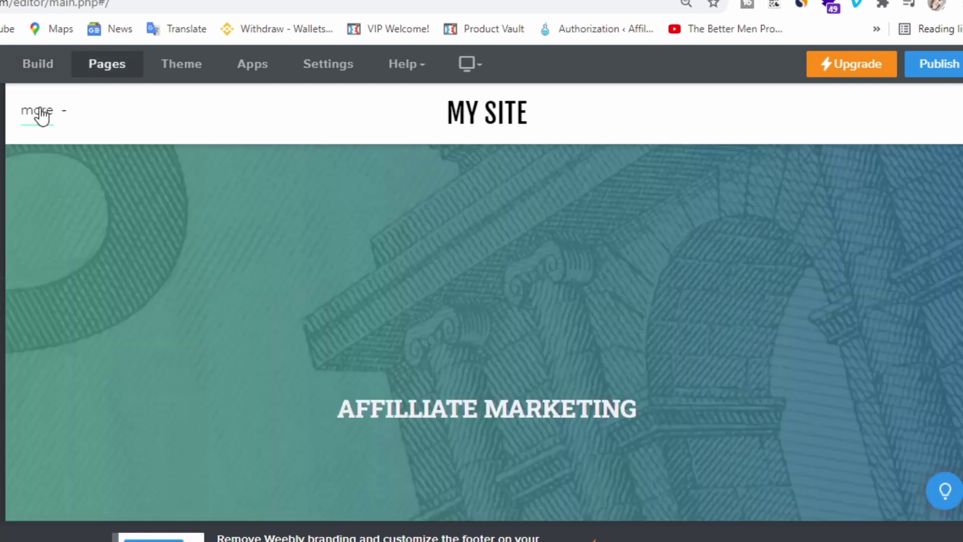
# Review the AFFILLIATE MARKETING page title in the Build view and leave text editing.
pyautogui.click(42, 111)
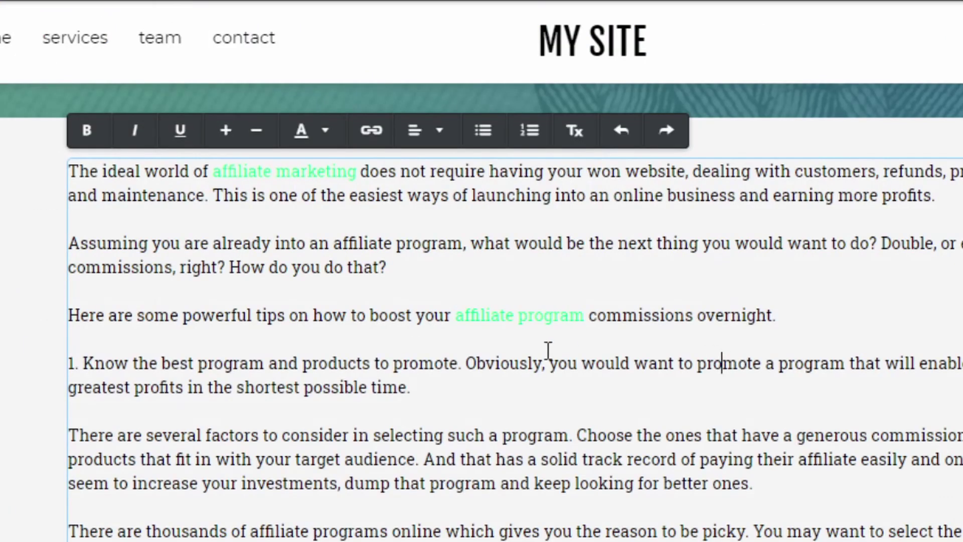
pyautogui.scroll(-2, 331, 439)
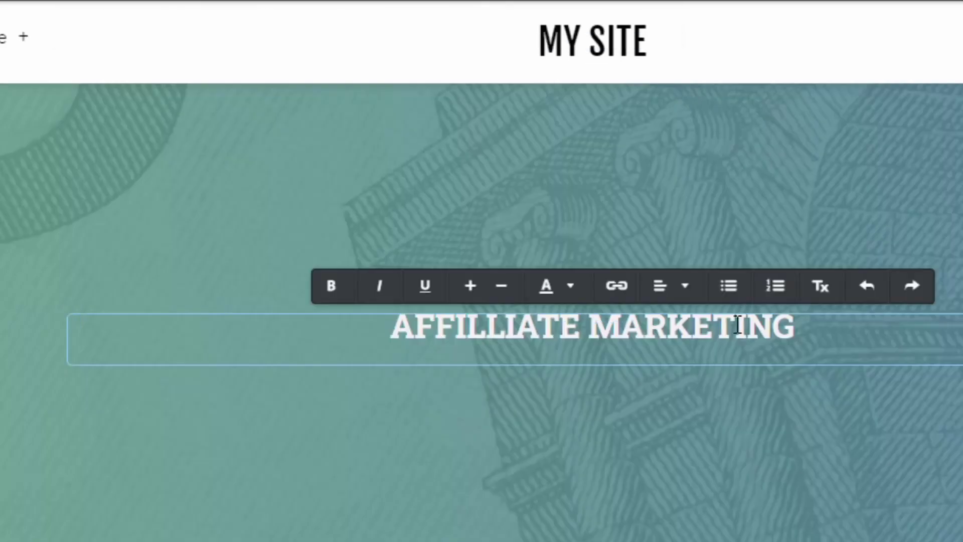
pyautogui.moveTo(797, 331); pyautogui.dragTo(742, 337)
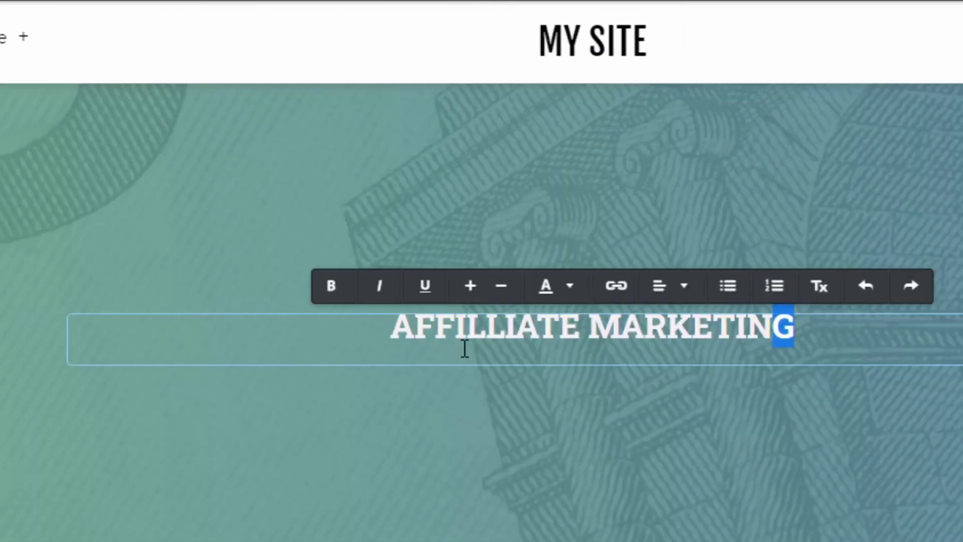
pyautogui.click(461, 331)
pyautogui.scroll(-3, 439, 362)
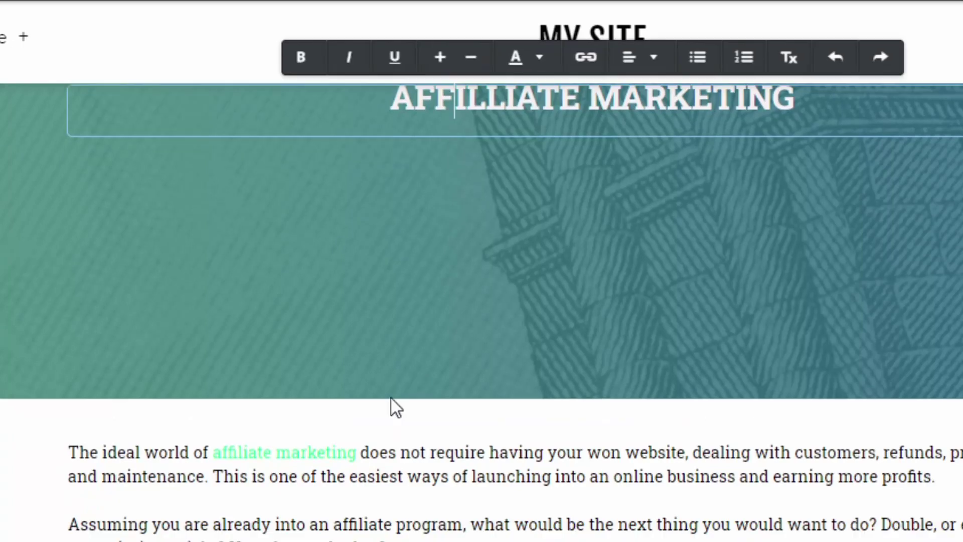
pyautogui.scroll(-3, 392, 398)
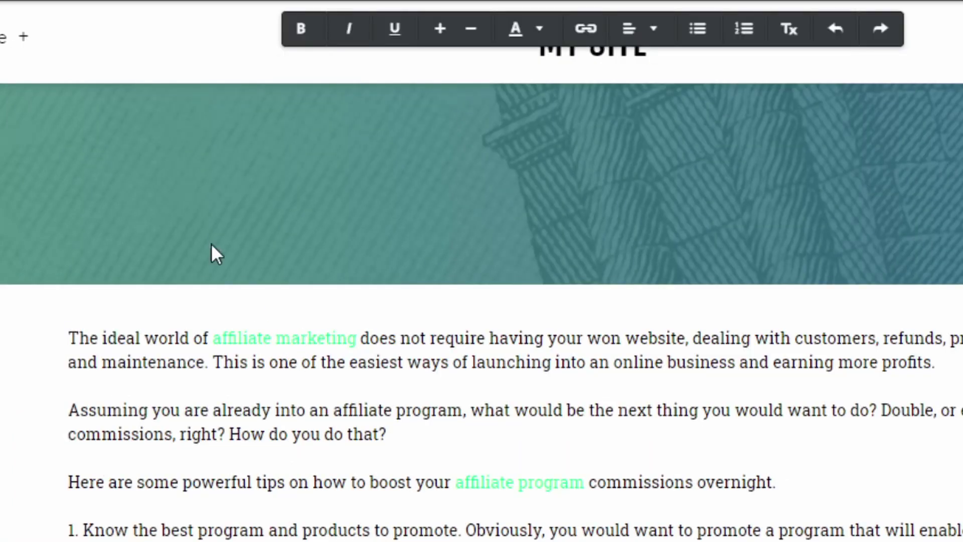
pyautogui.click(21, 39)
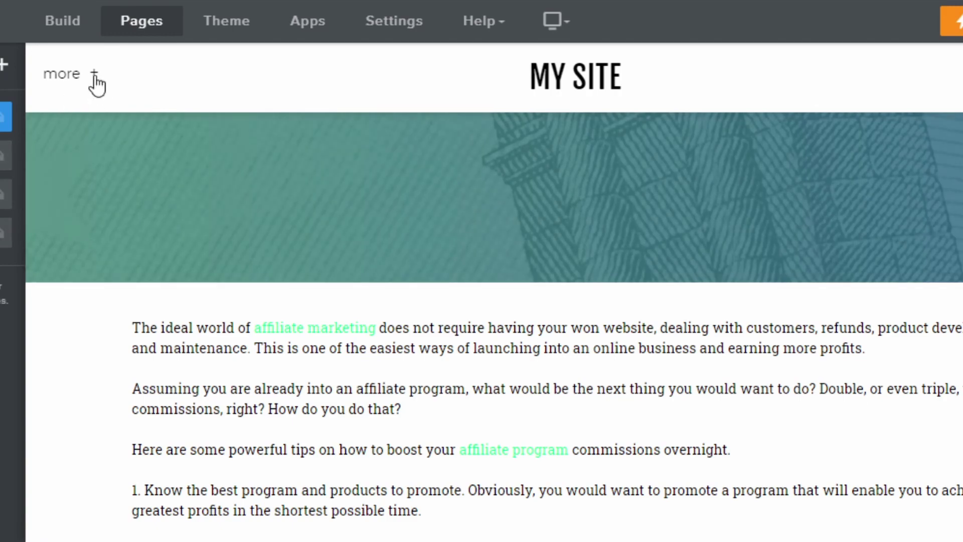
# Return to the top of the page and select the Weebly site's web address in the address bar.
pyautogui.click(75, 76)
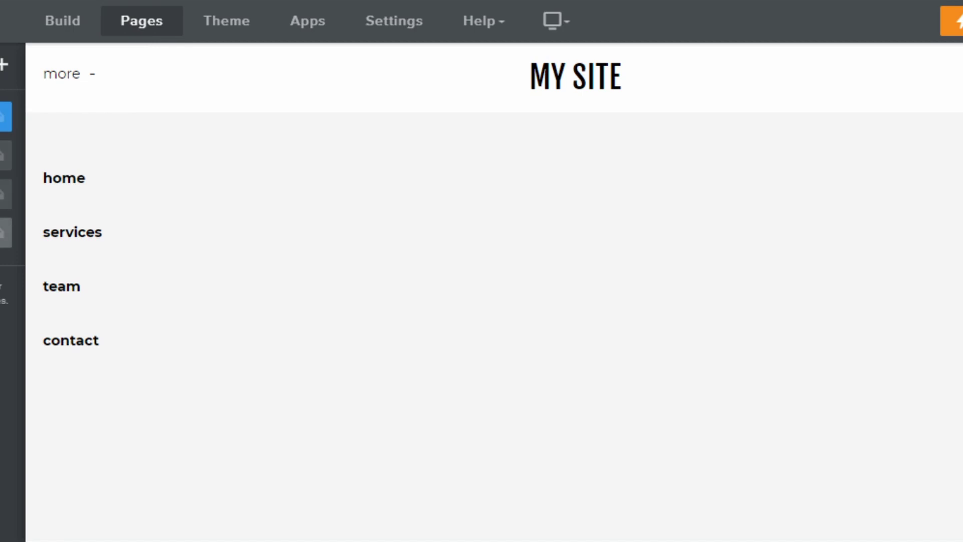
pyautogui.click(6, 69)
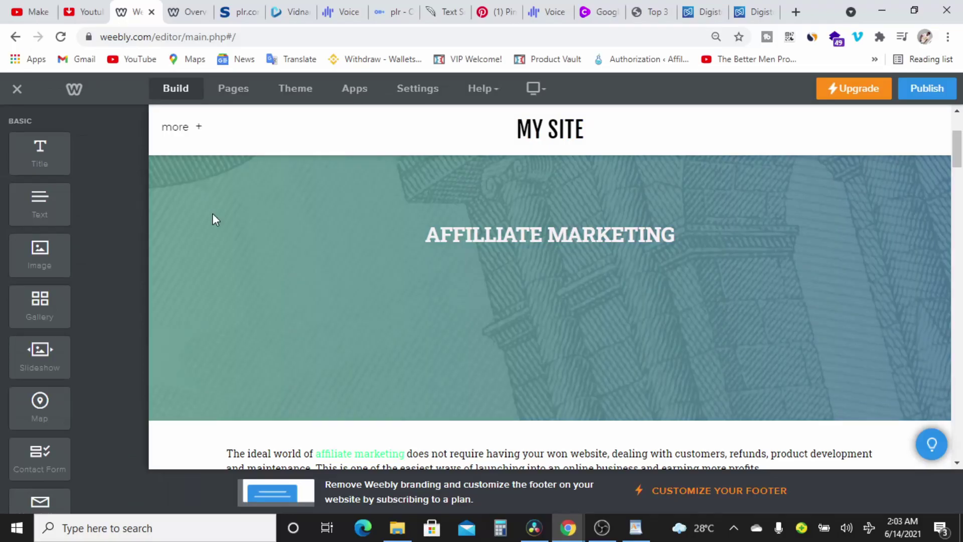
pyautogui.scroll(-2, 248, 245)
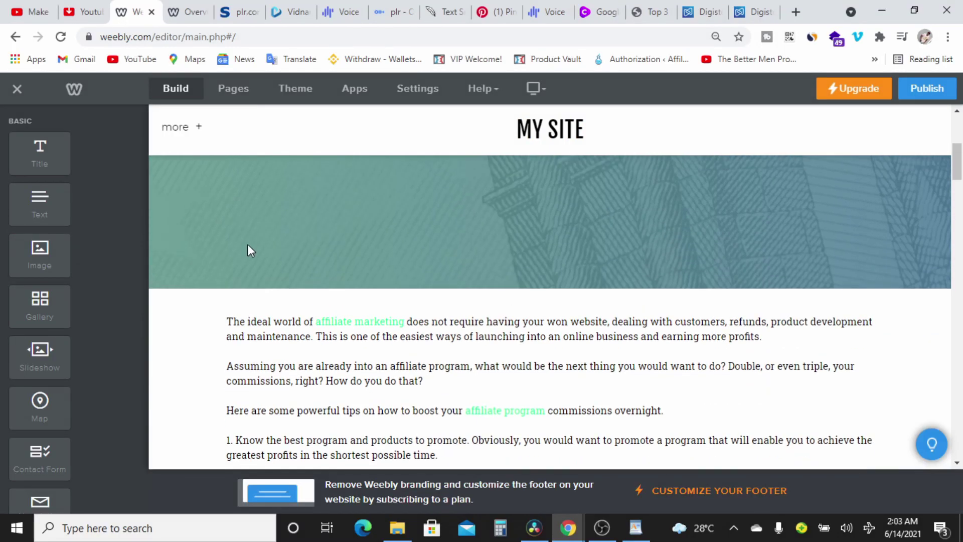
pyautogui.scroll(3, 248, 244)
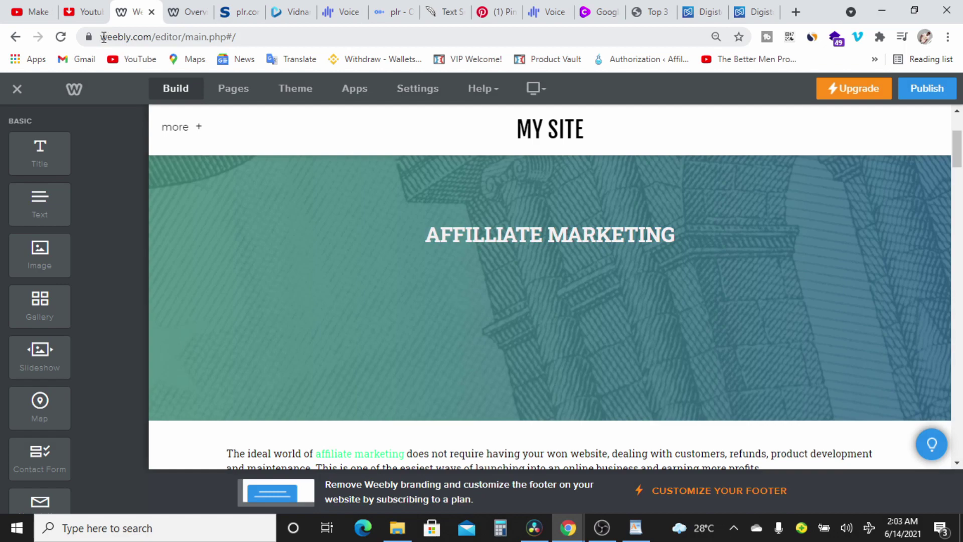
pyautogui.moveTo(101, 36); pyautogui.dragTo(240, 35)
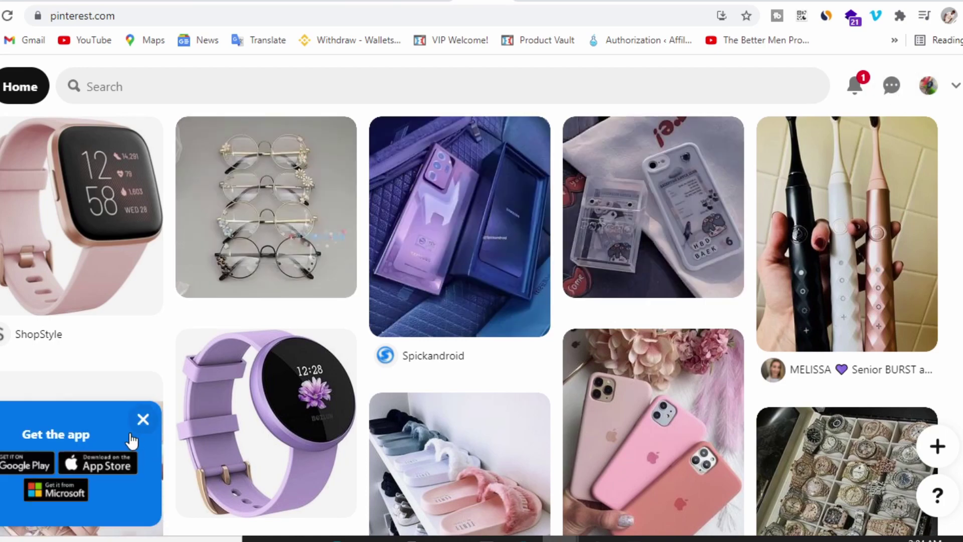
# Review SimilarWeb stats for pinterest.com, highlighting 1.20B monthly visits and category rank #10, then close the overlay.
pyautogui.click(827, 16)
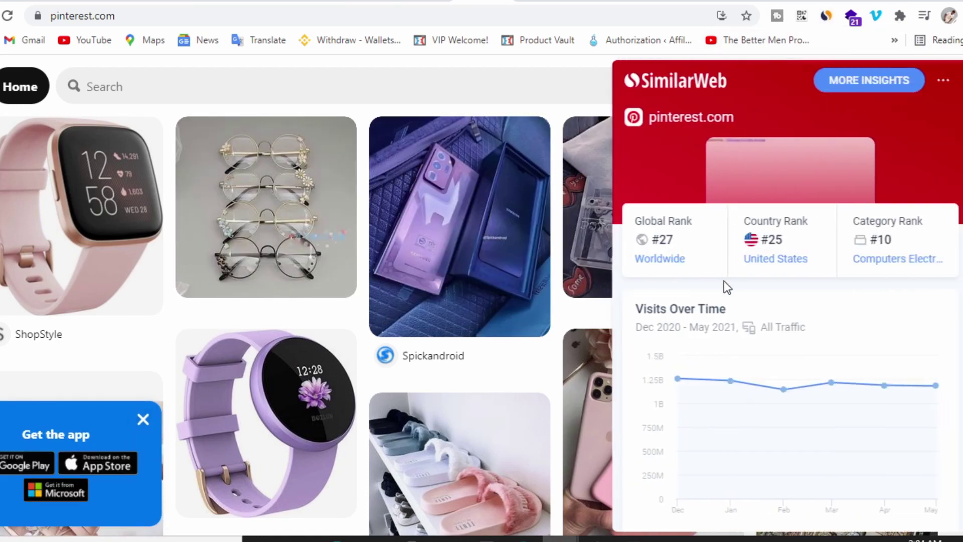
pyautogui.scroll(-2, 724, 279)
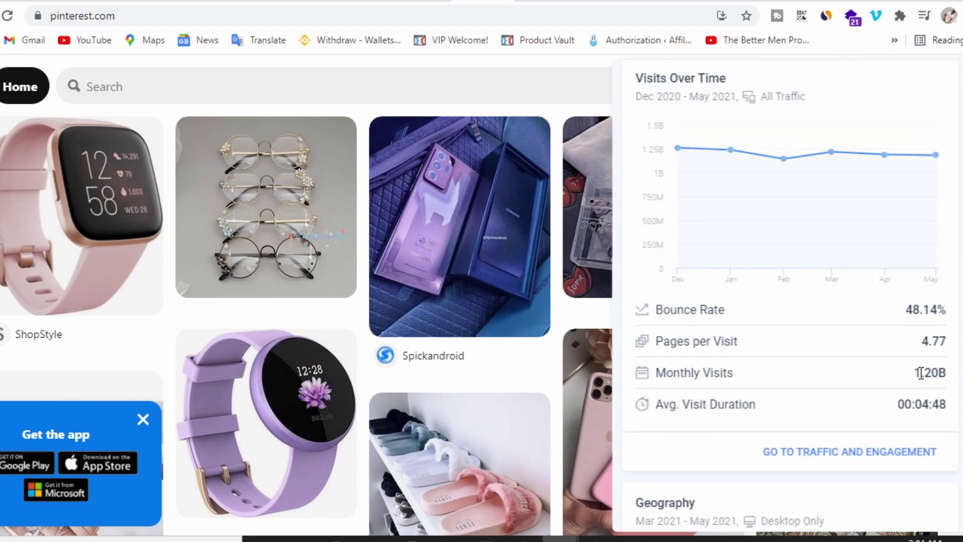
pyautogui.moveTo(921, 372); pyautogui.dragTo(948, 372)
pyautogui.scroll(3, 822, 339)
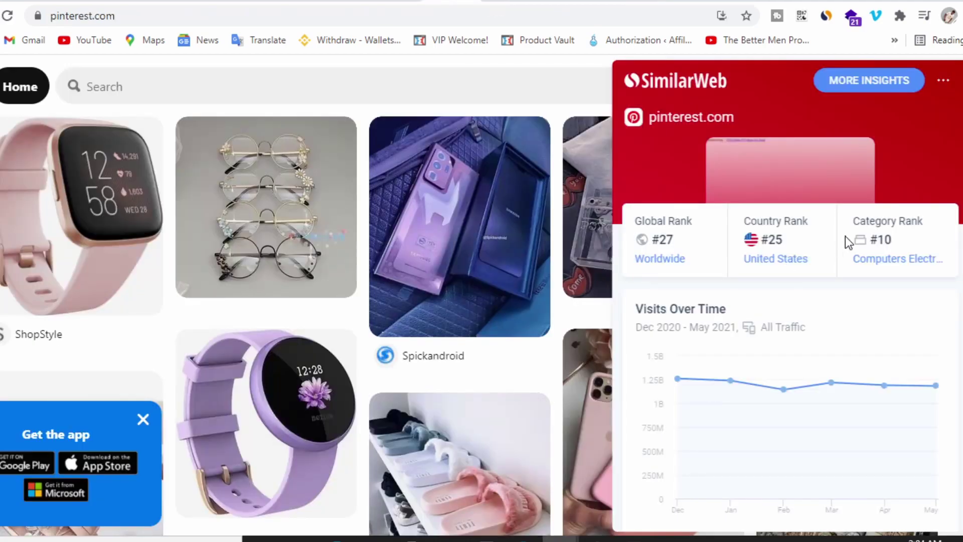
pyautogui.moveTo(866, 241); pyautogui.dragTo(921, 242)
pyautogui.click(776, 240)
pyautogui.click(826, 16)
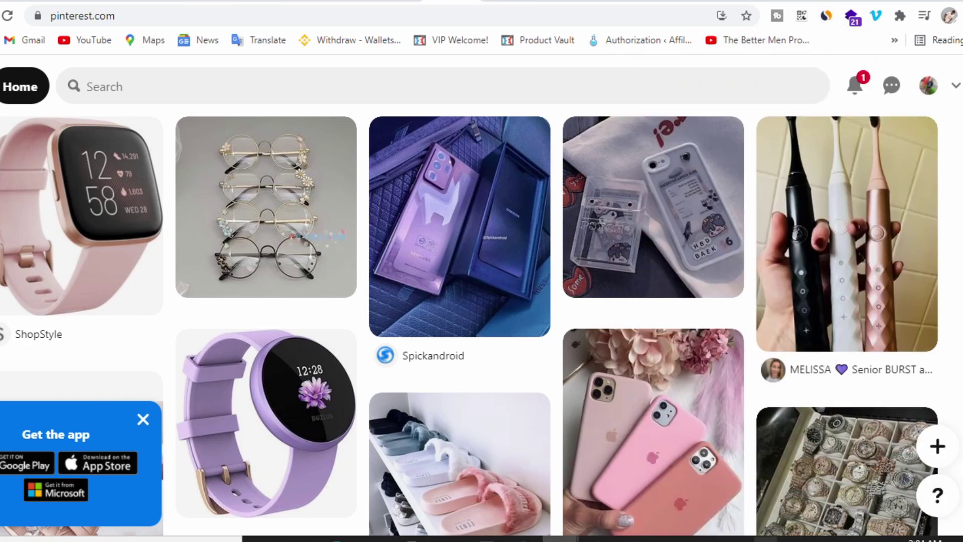
pyautogui.scroll(-1, 553, 333)
pyautogui.scroll(-2, 553, 333)
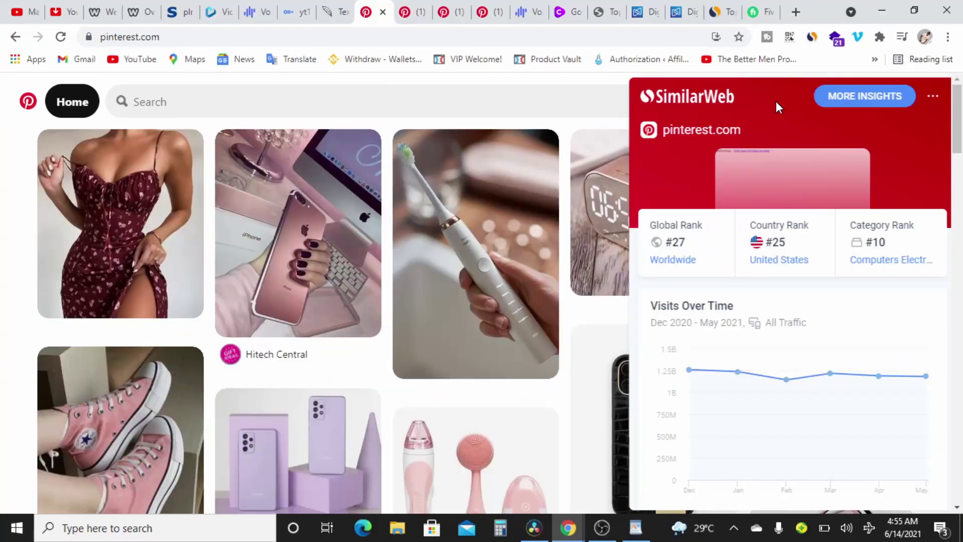
pyautogui.scroll(-1, 844, 221)
pyautogui.scroll(-2, 843, 222)
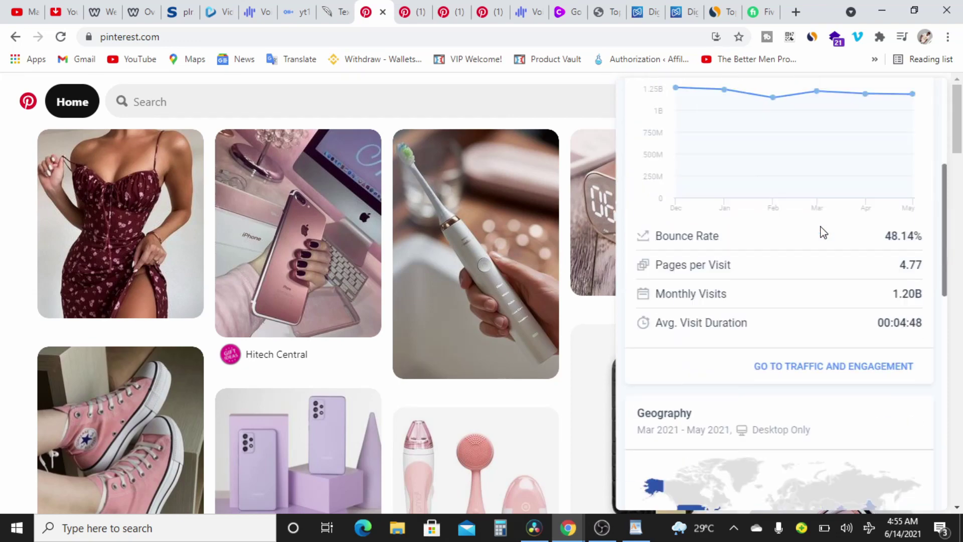
pyautogui.scroll(3, 823, 231)
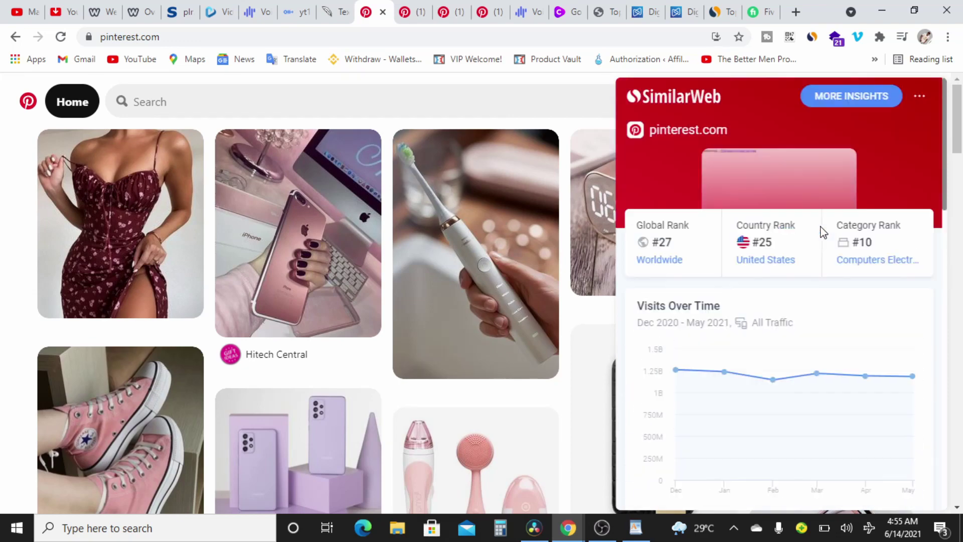
pyautogui.click(813, 39)
# From the profile's saved boards, start building a new pin.
pyautogui.click(906, 101)
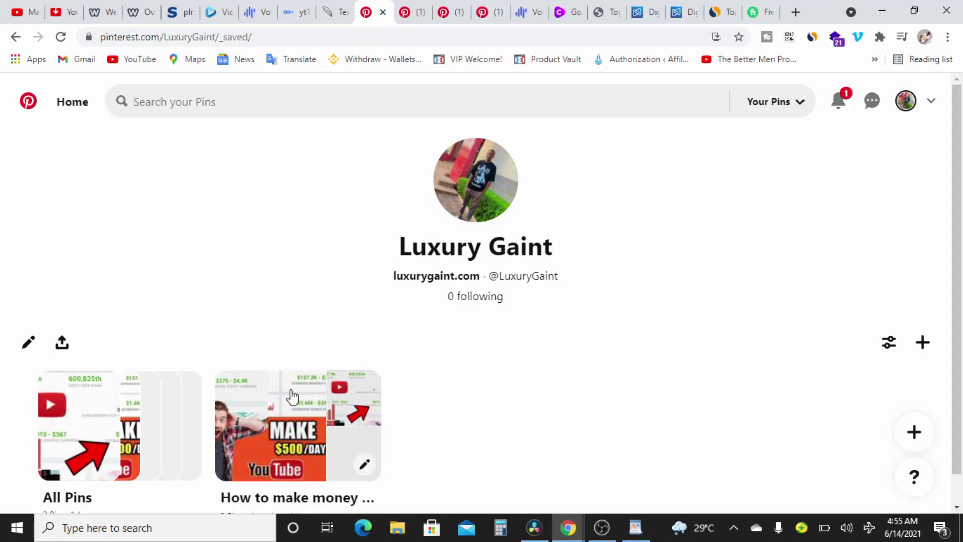
pyautogui.scroll(-1, 292, 397)
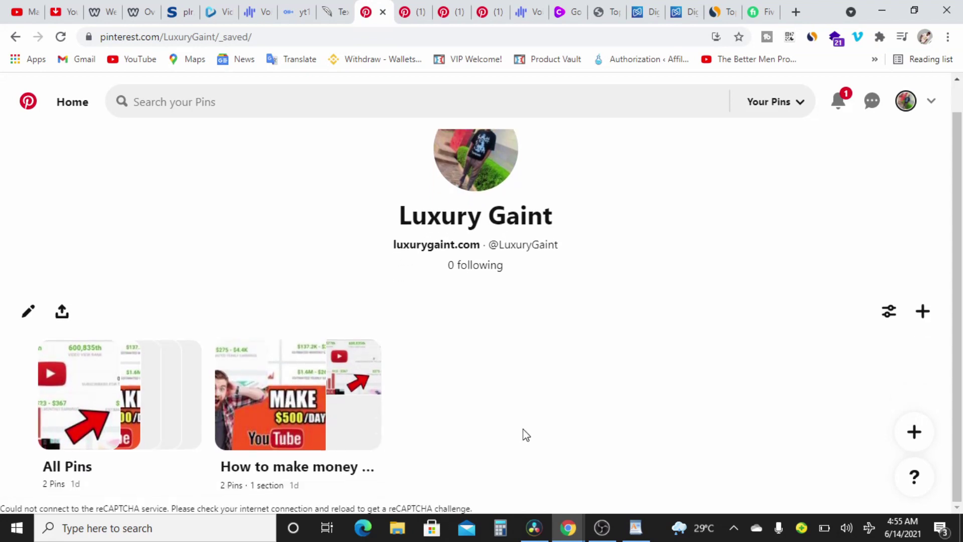
pyautogui.scroll(1, 526, 436)
pyautogui.click(923, 342)
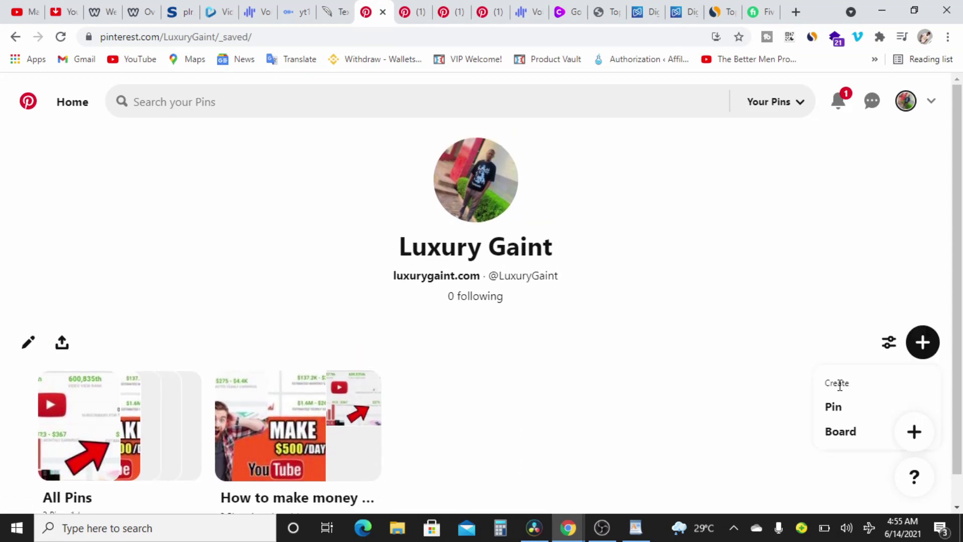
pyautogui.click(833, 407)
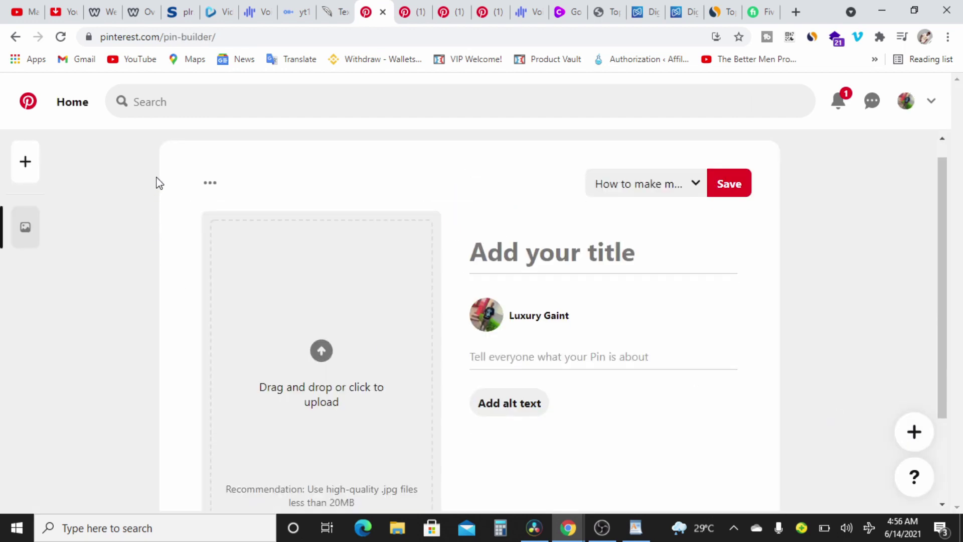
# Search Google Images for 'affiliate marketing' and download the orange Affiliate Marketing image.
pyautogui.click(452, 12)
pyautogui.click(222, 13)
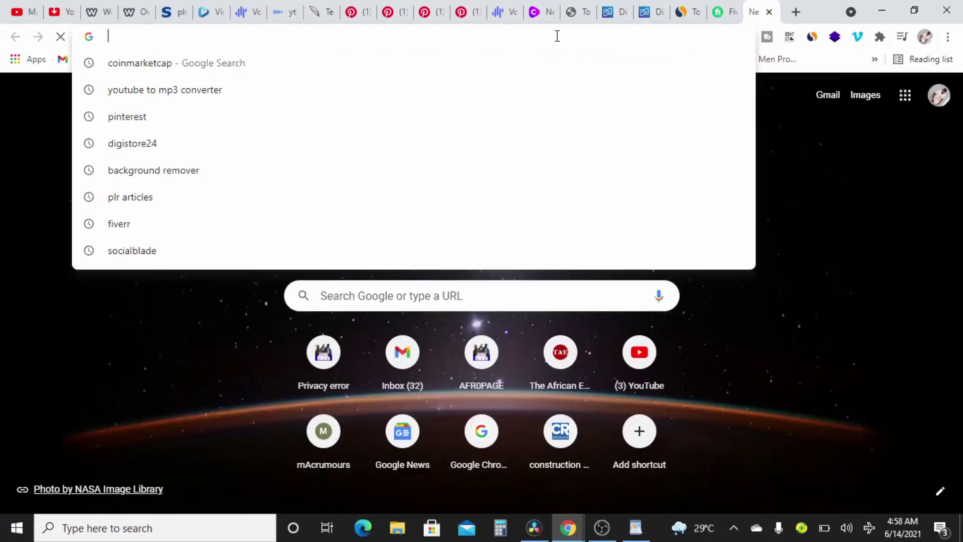
pyautogui.write('aff')
pyautogui.press('Return')
pyautogui.click(158, 128)
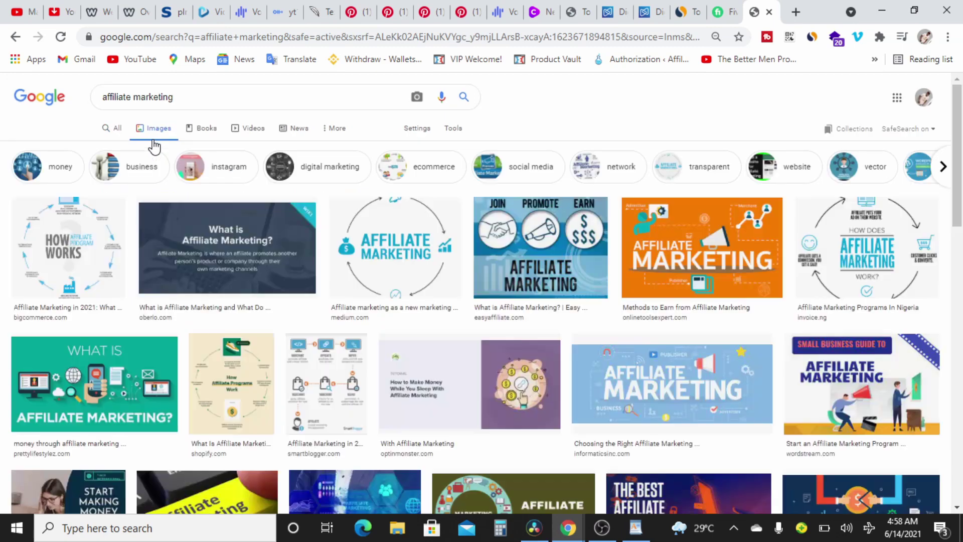
pyautogui.click(703, 247)
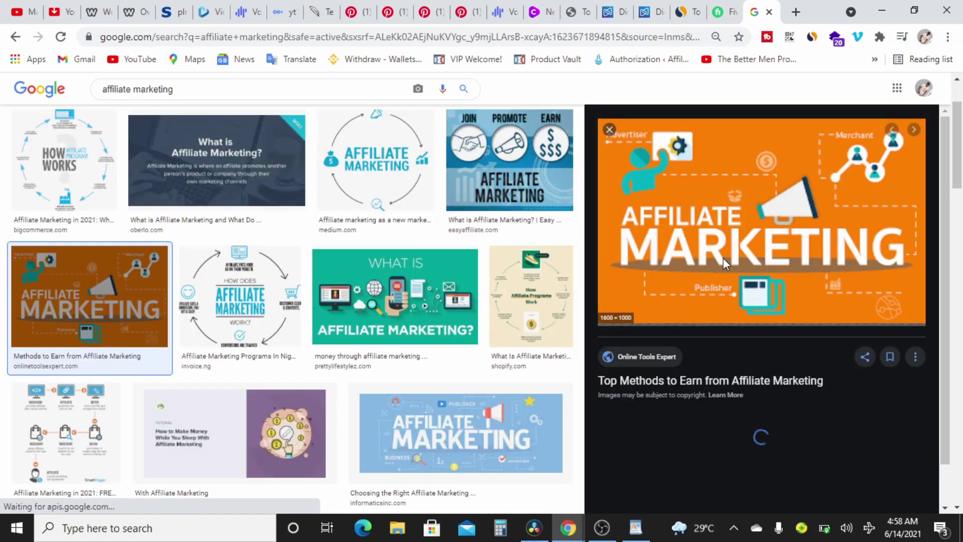
pyautogui.rightClick(696, 251)
pyautogui.click(761, 331)
# Enter the pin's title 'How to Make Money With Affiliate Marketing' and its description.
pyautogui.click(350, 12)
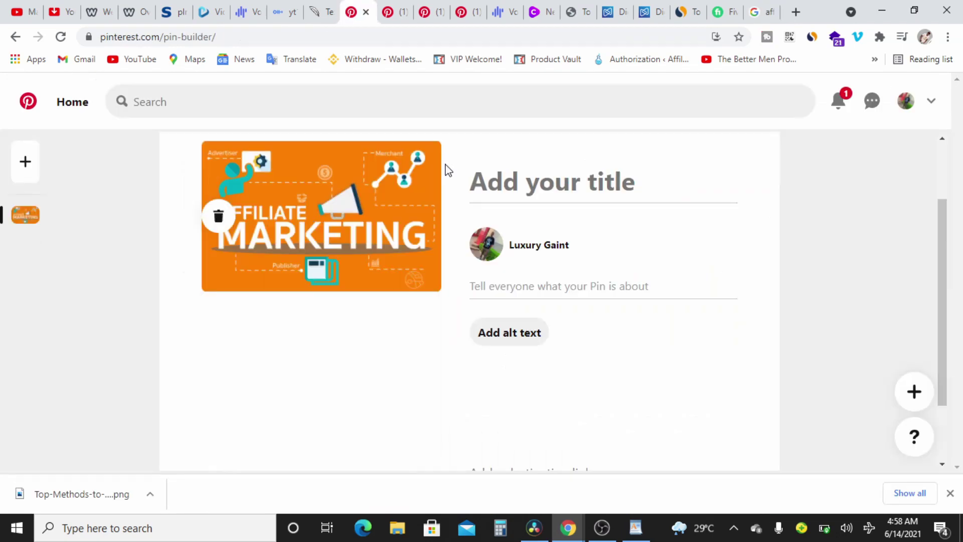
pyautogui.click(509, 188)
pyautogui.write('Ho')
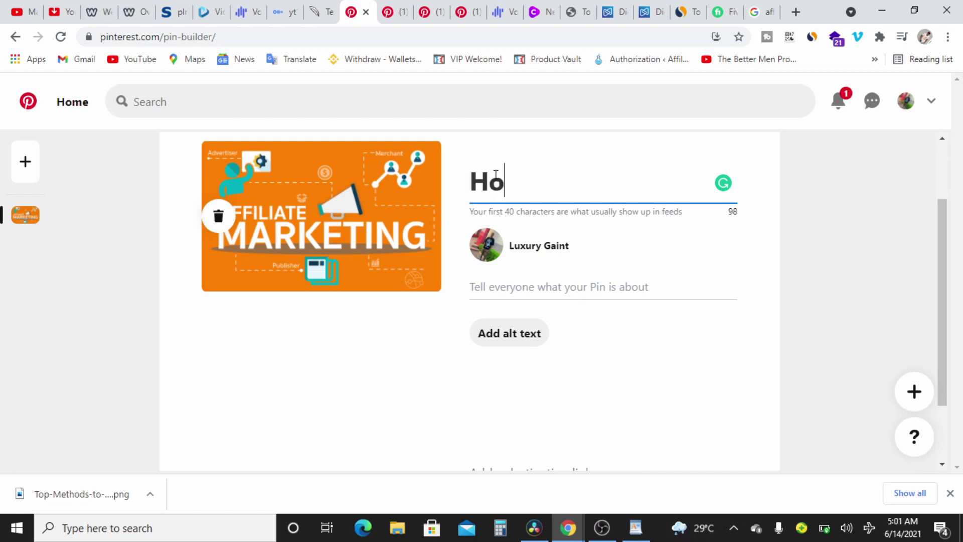
pyautogui.write('w to Make Money With Aff')
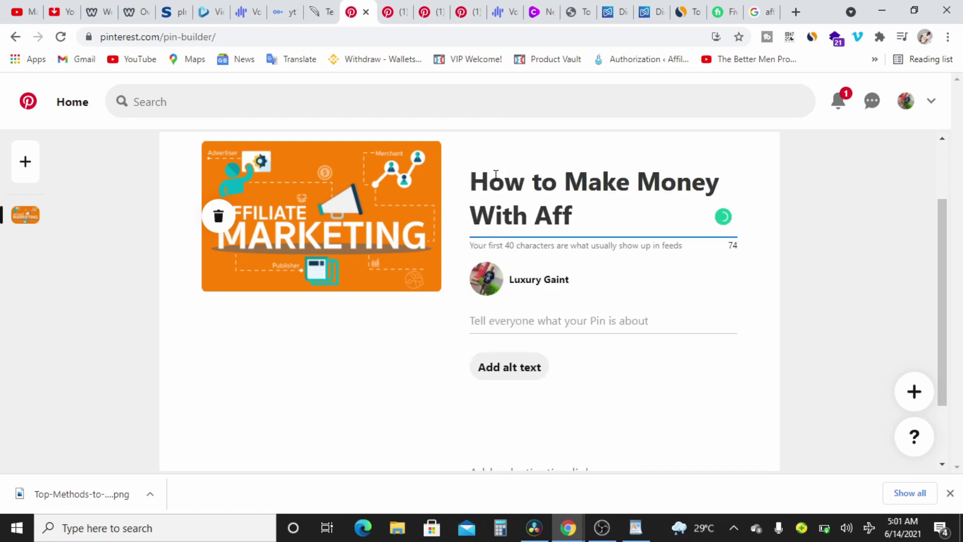
pyautogui.write('iliate Marketin')
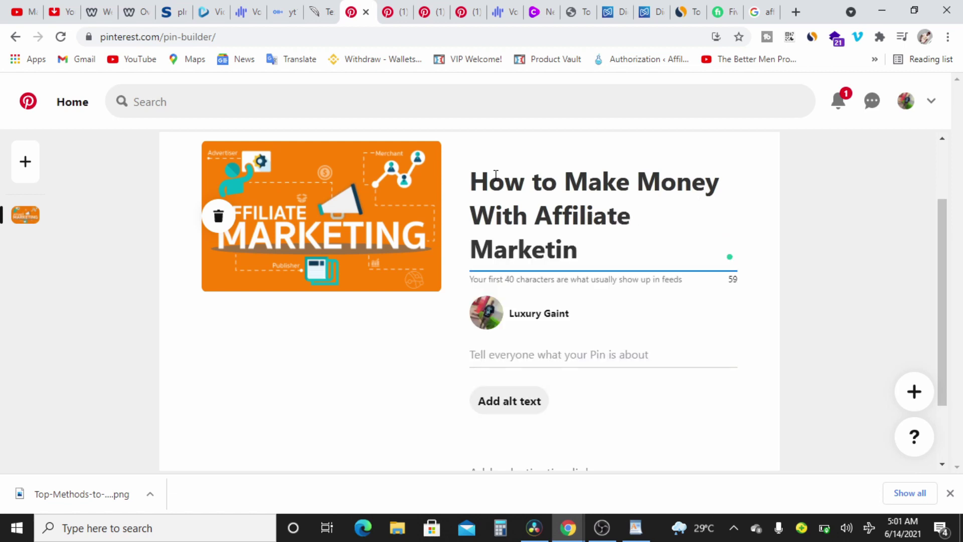
pyautogui.write('g')
pyautogui.click(508, 353)
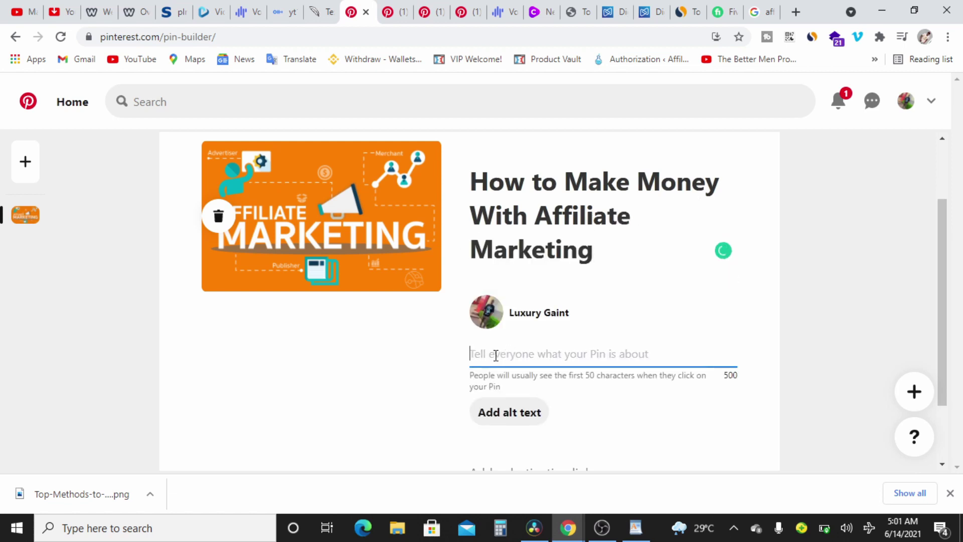
pyautogui.write('affiliatemarketing')
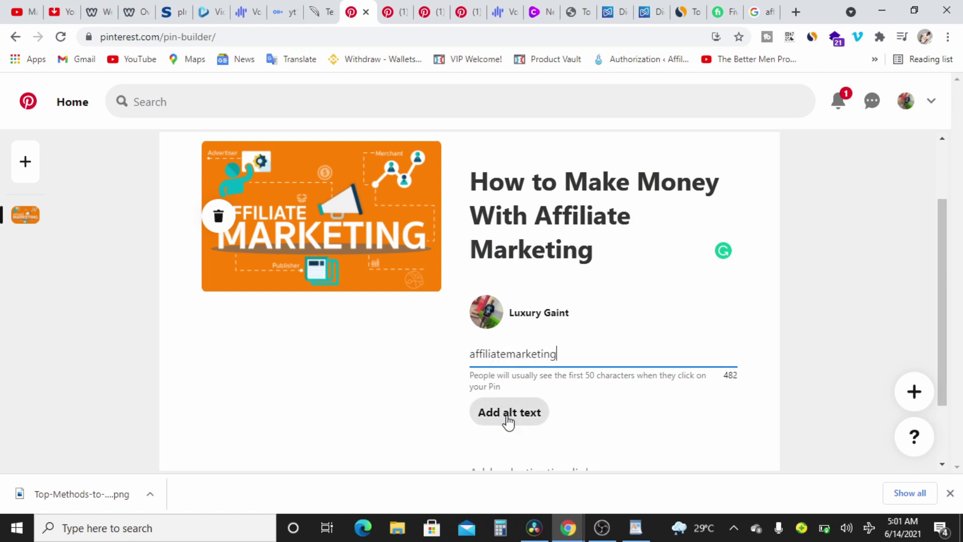
pyautogui.scroll(-2, 496, 377)
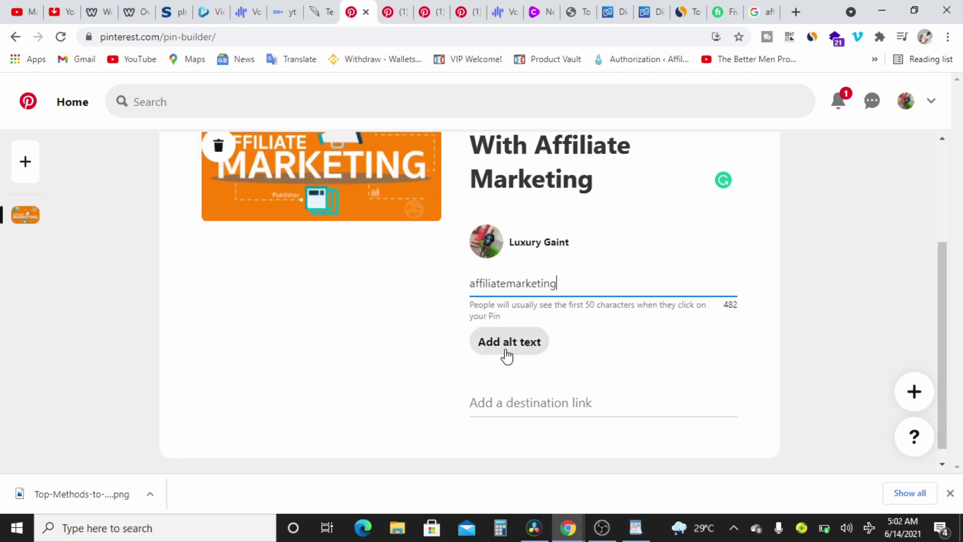
pyautogui.scroll(-1, 496, 377)
# Paste the Weebly site address as the destination link and save the pin to the board.
pyautogui.click(488, 389)
pyautogui.click(98, 11)
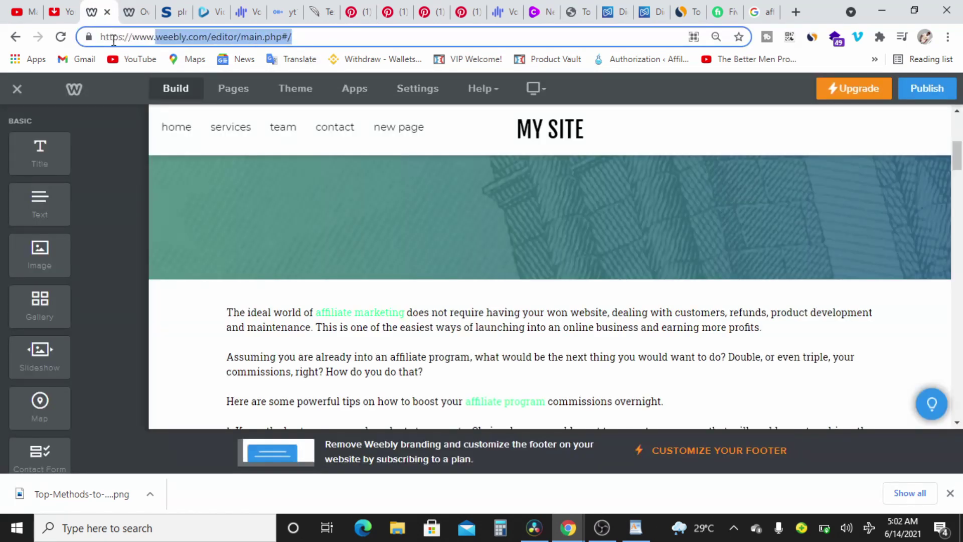
pyautogui.click(317, 37)
pyautogui.hotkey('ctrl', 'c')
pyautogui.click(351, 12)
pyautogui.hotkey('ctrl', 'v')
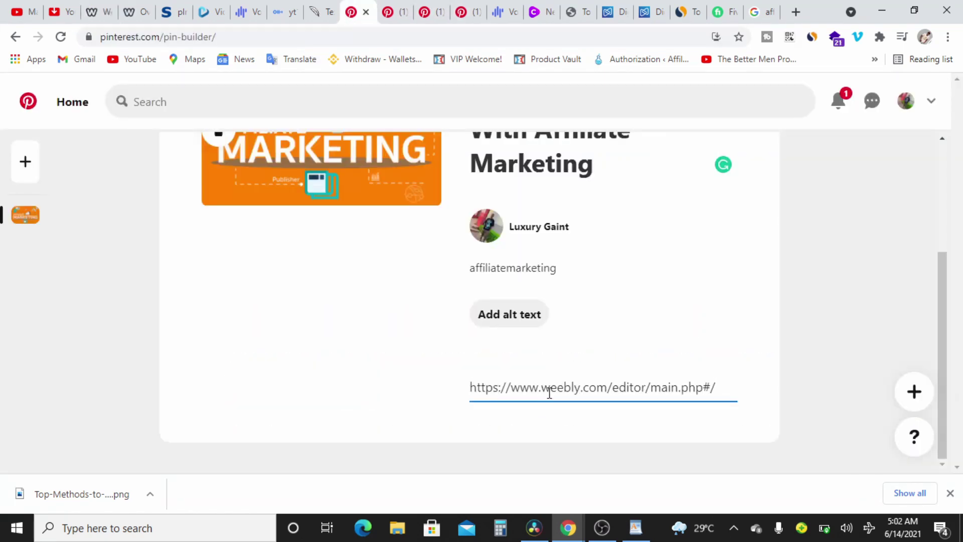
pyautogui.scroll(1, 642, 373)
pyautogui.scroll(-1, 641, 375)
pyautogui.scroll(3, 642, 375)
pyautogui.click(731, 204)
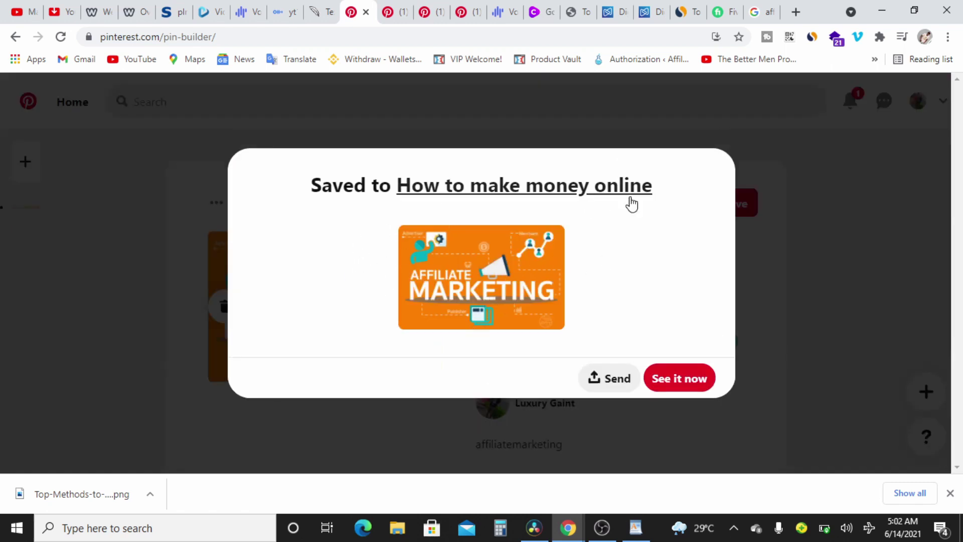
# View the newly saved pin on its own page, sourced from weebly.com.
pyautogui.click(674, 378)
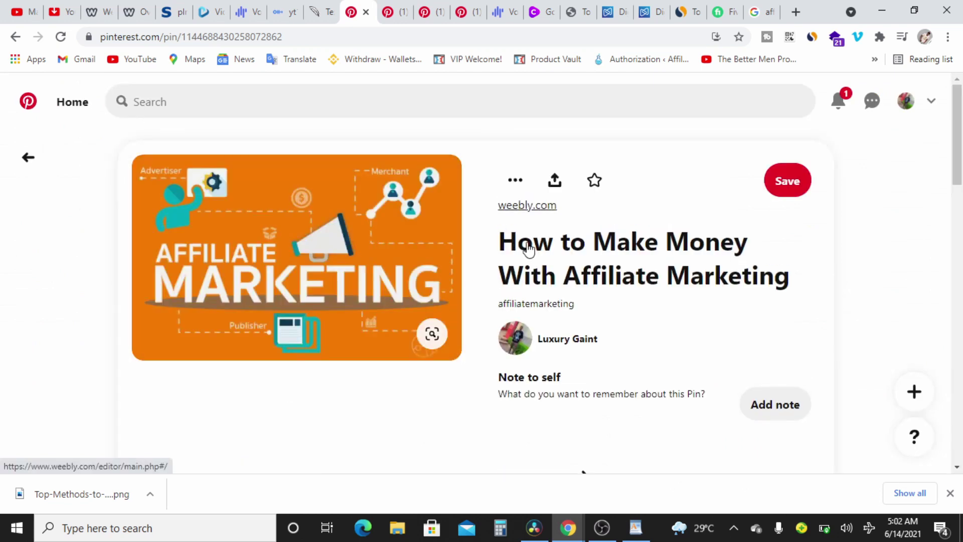
pyautogui.scroll(-1, 533, 367)
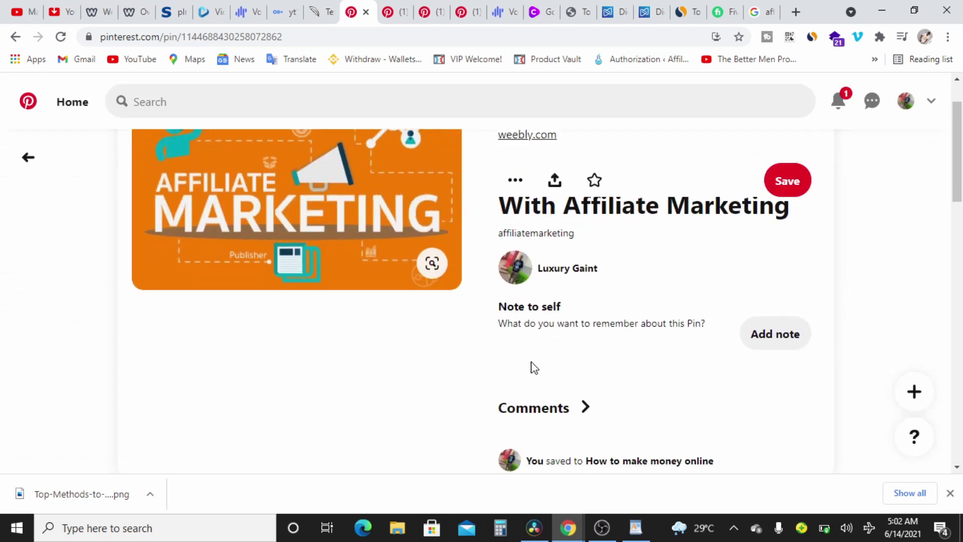
pyautogui.moveTo(501, 306); pyautogui.dragTo(561, 307)
pyautogui.click(557, 342)
pyautogui.scroll(-1, 565, 343)
pyautogui.scroll(1, 581, 357)
pyautogui.scroll(1, 533, 353)
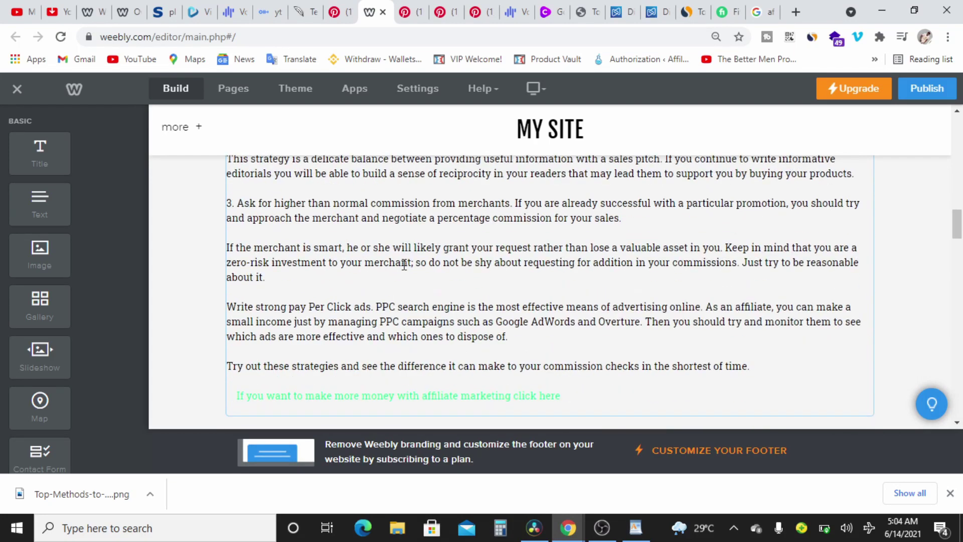
pyautogui.scroll(-2, 405, 301)
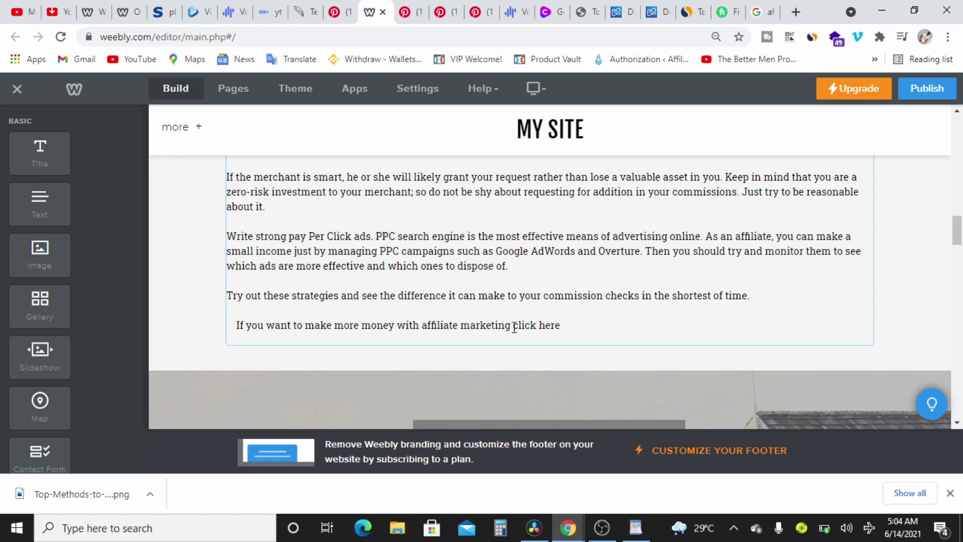
# Finish editing the article's closing link line and switch to the Digistore24 marketplace.
pyautogui.click(549, 225)
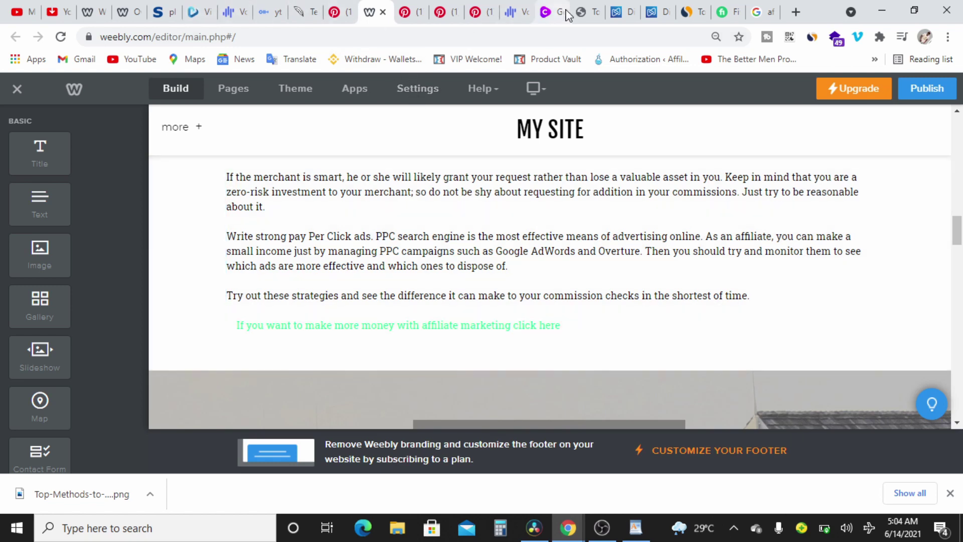
pyautogui.click(622, 11)
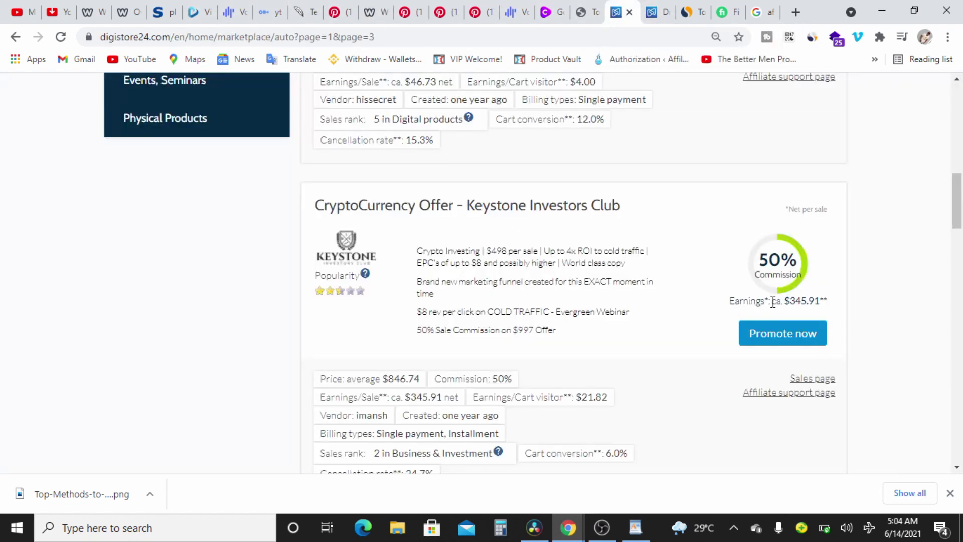
# Highlight the Keystone Investors Club offer's ca. $345.91 earnings, then return to the Pinterest pin.
pyautogui.moveTo(773, 301); pyautogui.dragTo(840, 309)
pyautogui.click(842, 309)
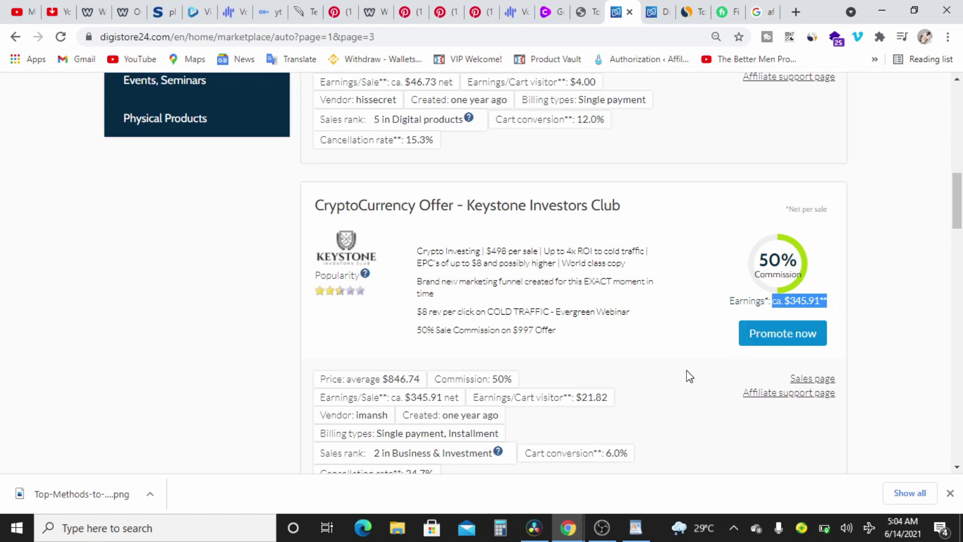
pyautogui.click(731, 360)
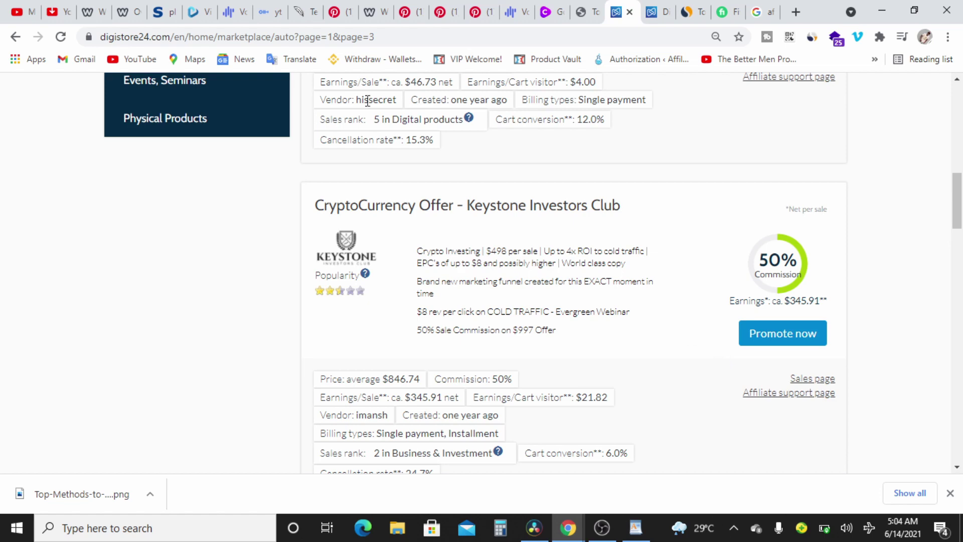
pyautogui.click(334, 12)
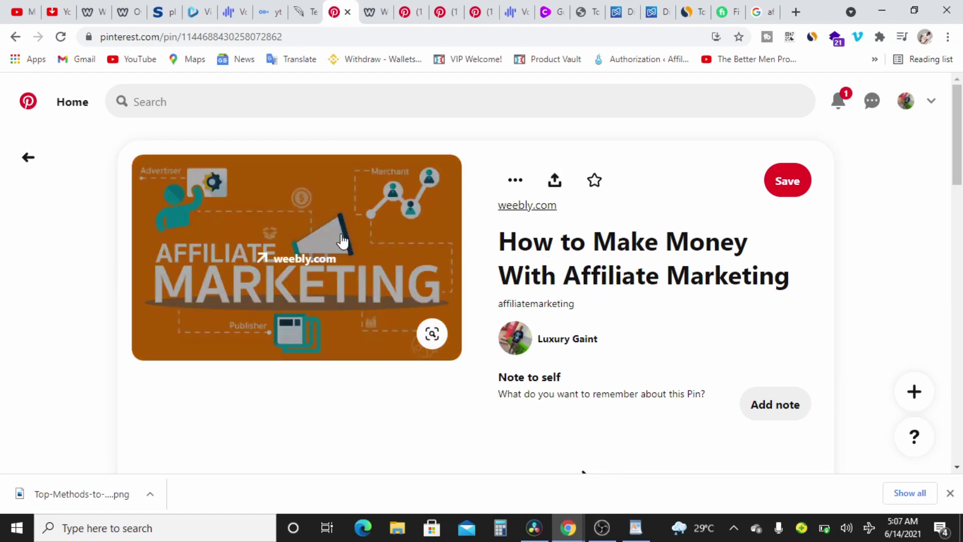
# Search Pinterest for 'affiliate marketing' again and show People results instead of pins.
pyautogui.click(403, 105)
pyautogui.click(178, 175)
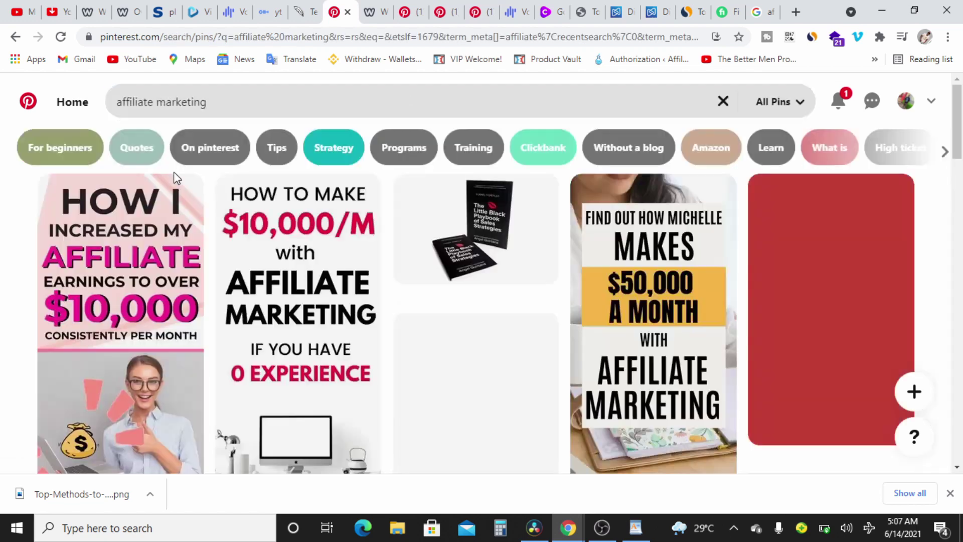
pyautogui.click(780, 102)
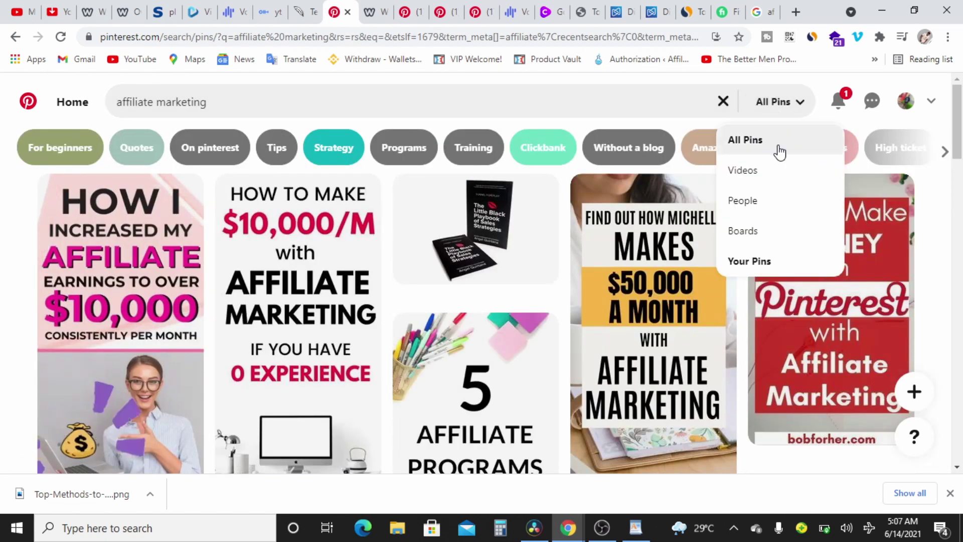
pyautogui.click(745, 200)
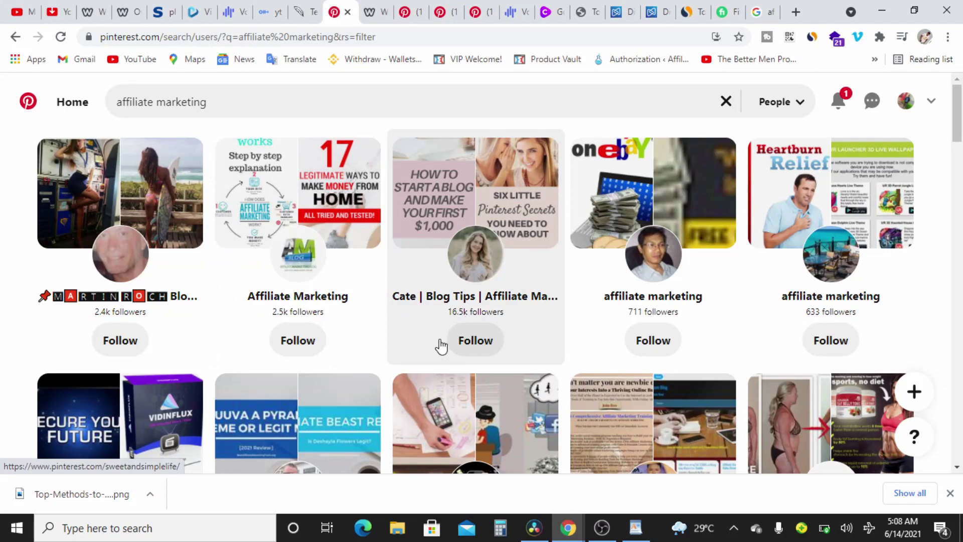
# Open Cate | Blog Tips' profile, note its 275.1k monthly views, and show its 16,473 followers list.
pyautogui.click(485, 258)
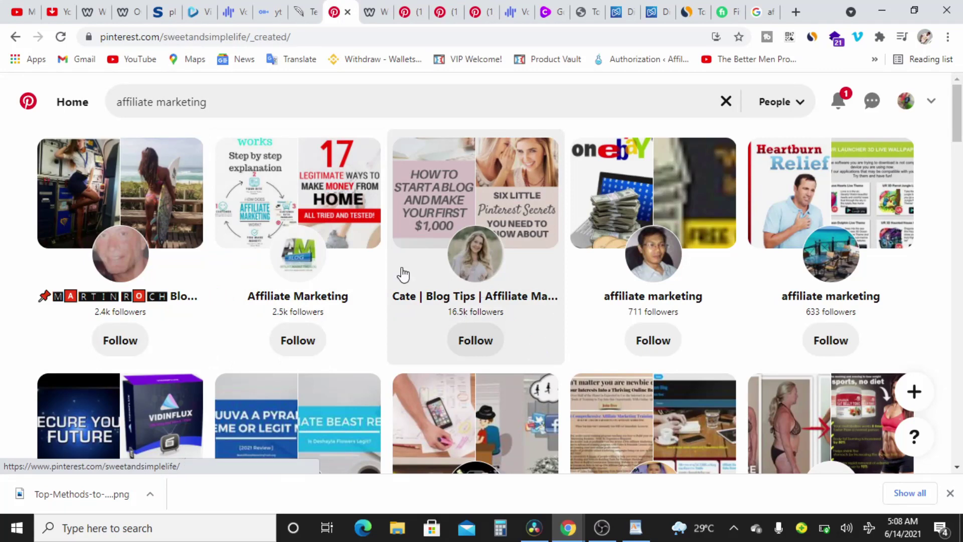
pyautogui.scroll(-2, 362, 277)
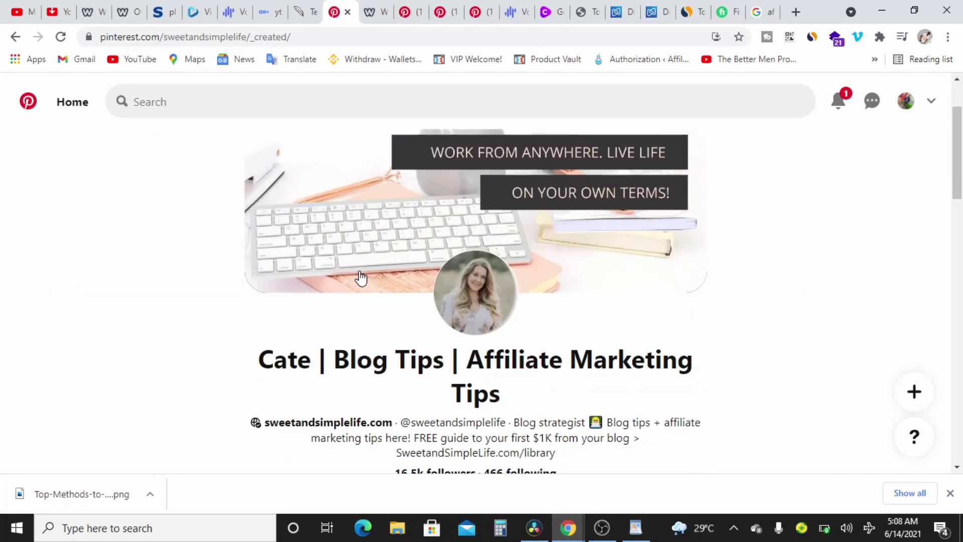
pyautogui.scroll(-1, 362, 277)
pyautogui.scroll(-1, 361, 278)
pyautogui.scroll(-1, 336, 274)
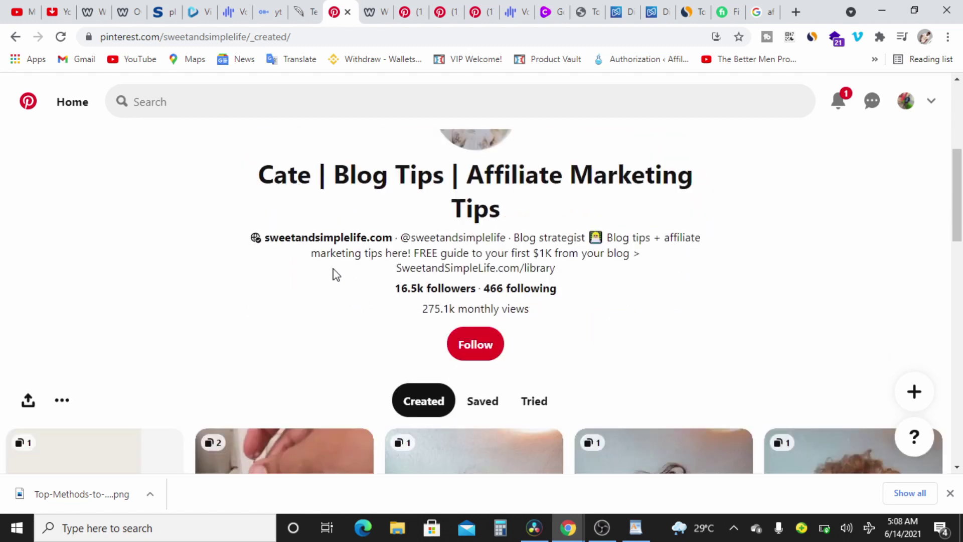
pyautogui.click(437, 288)
pyautogui.click(645, 114)
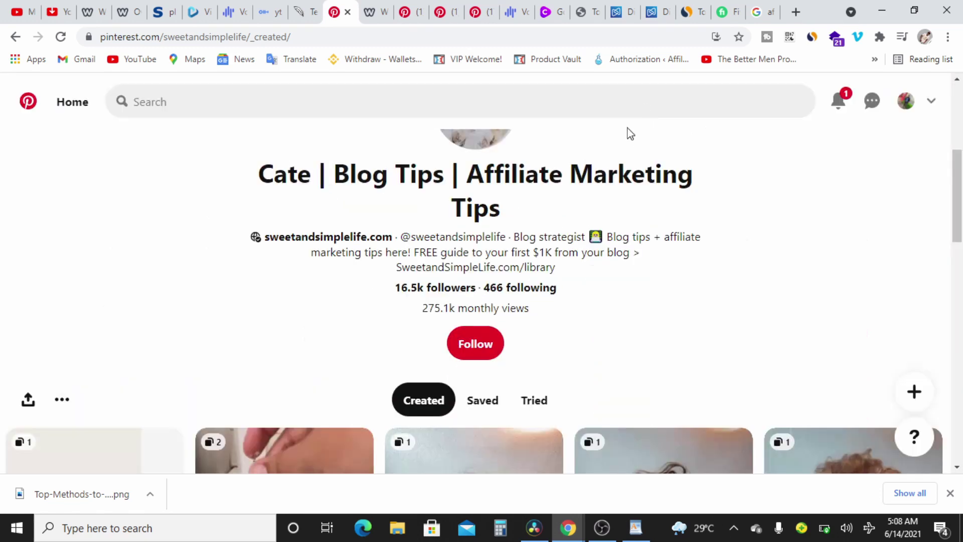
pyautogui.moveTo(420, 309); pyautogui.dragTo(538, 316)
pyautogui.click(558, 309)
pyautogui.click(452, 289)
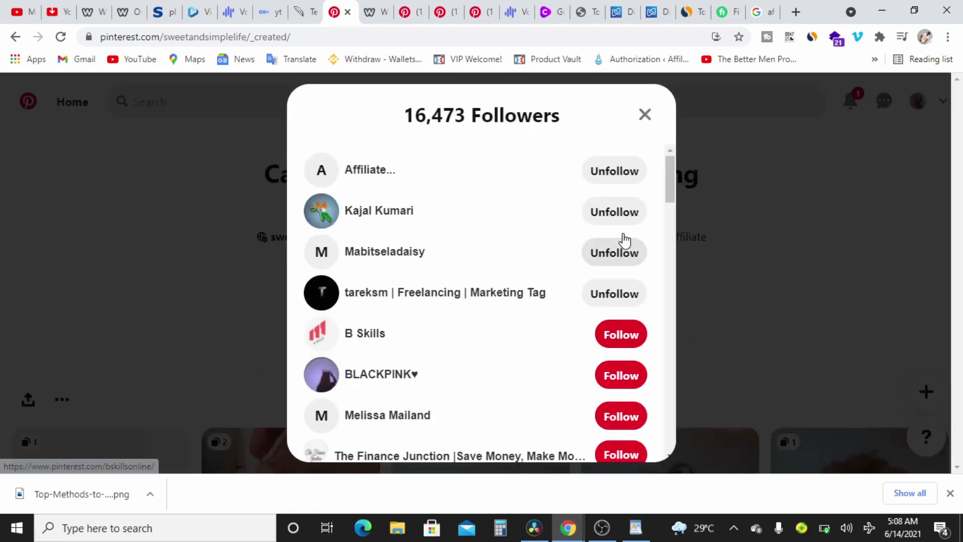
# Follow about ten accounts down the Followers list, including B Skills and Food Is Life.
pyautogui.click(621, 334)
pyautogui.scroll(-2, 620, 334)
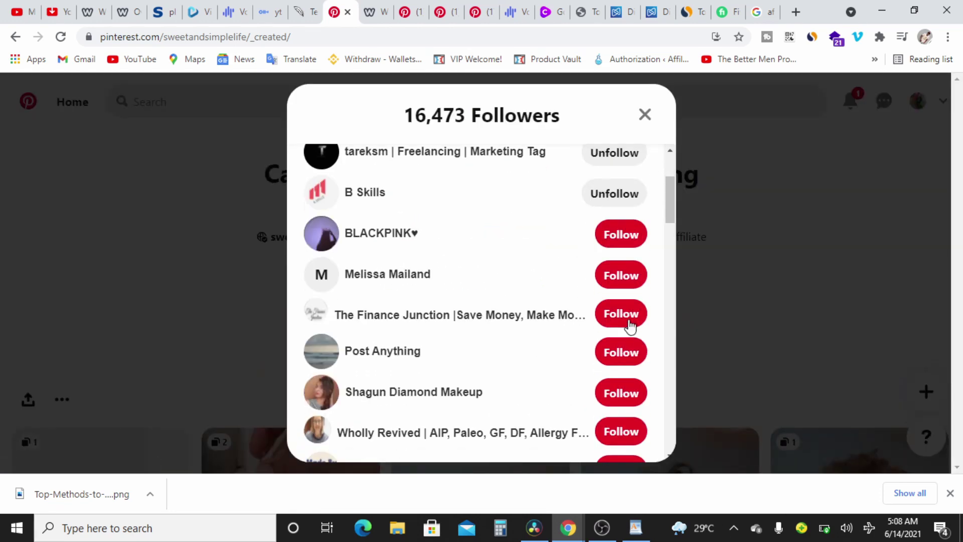
pyautogui.click(621, 234)
pyautogui.click(621, 275)
pyautogui.click(621, 314)
pyautogui.scroll(-2, 624, 321)
pyautogui.click(621, 212)
pyautogui.click(621, 252)
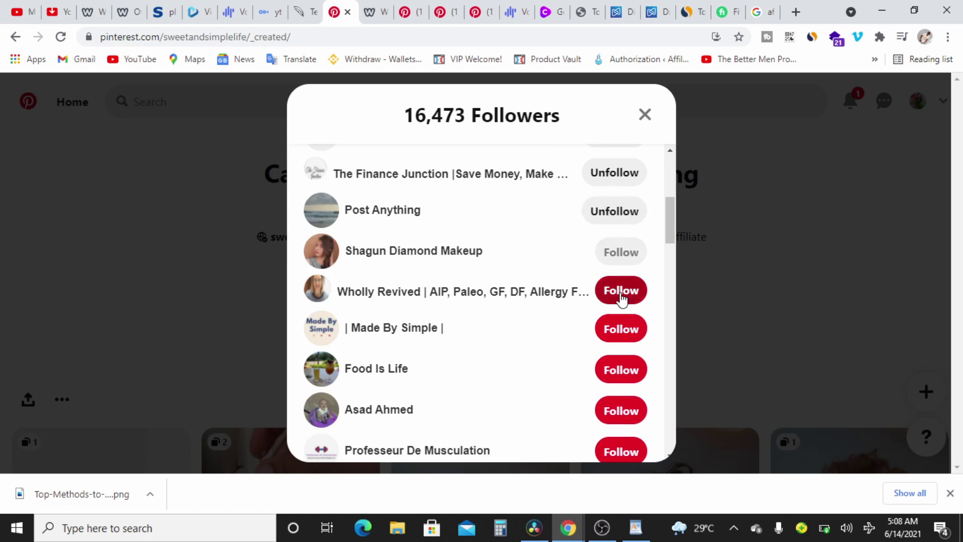
pyautogui.click(620, 290)
pyautogui.click(621, 328)
pyautogui.click(620, 369)
pyautogui.click(610, 412)
pyautogui.click(92, 13)
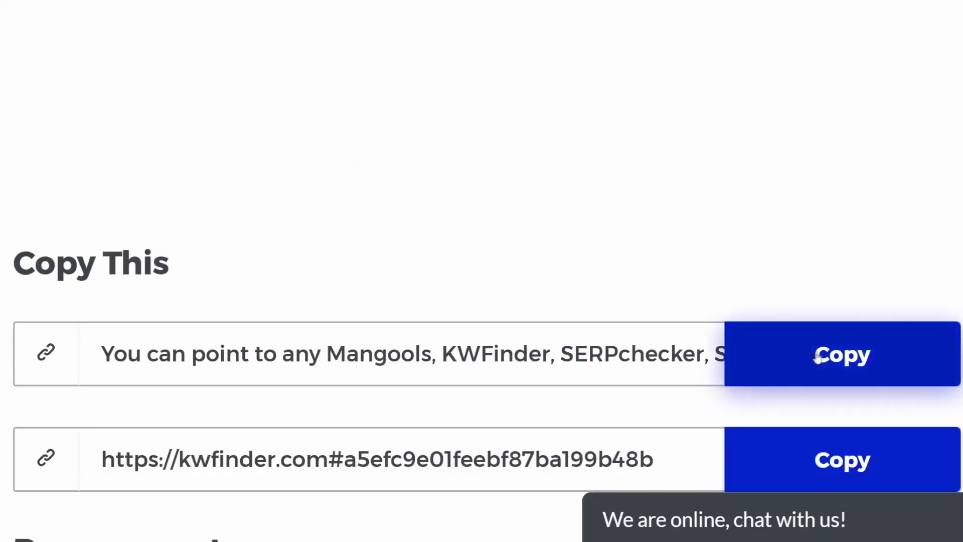
# Copy the kwfinder.com referral link shown under Copy This on the Mangools affiliate page.
pyautogui.click(821, 353)
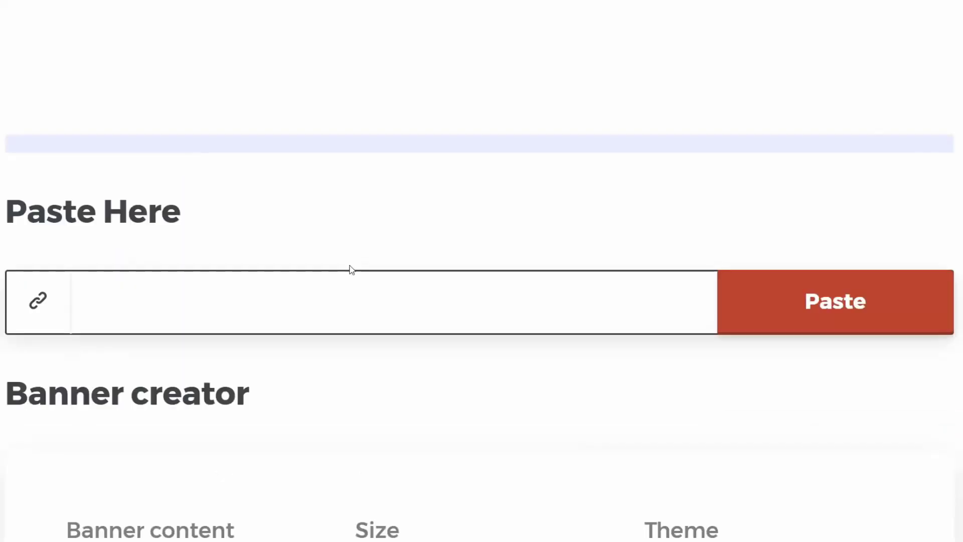